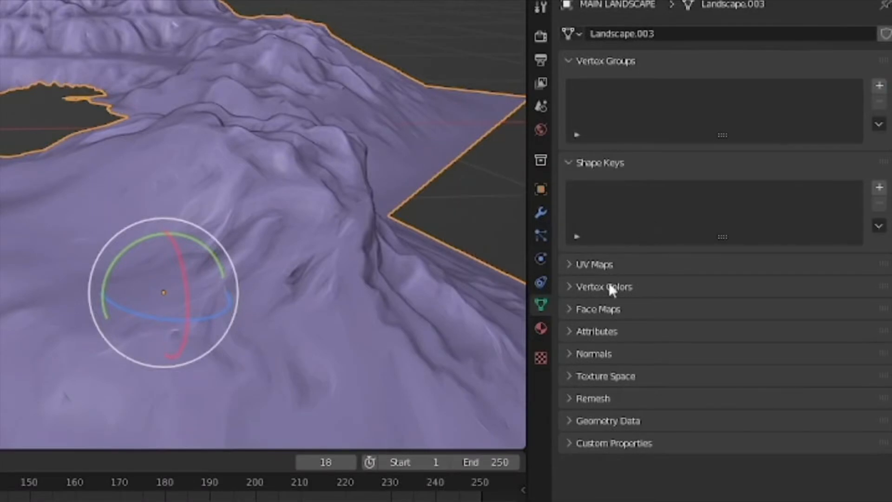
Add three vertex color layers named Grass, Rocks and Trees to the MAIN LANDSCAPE mesh
drag(725, 341, 767, 404)
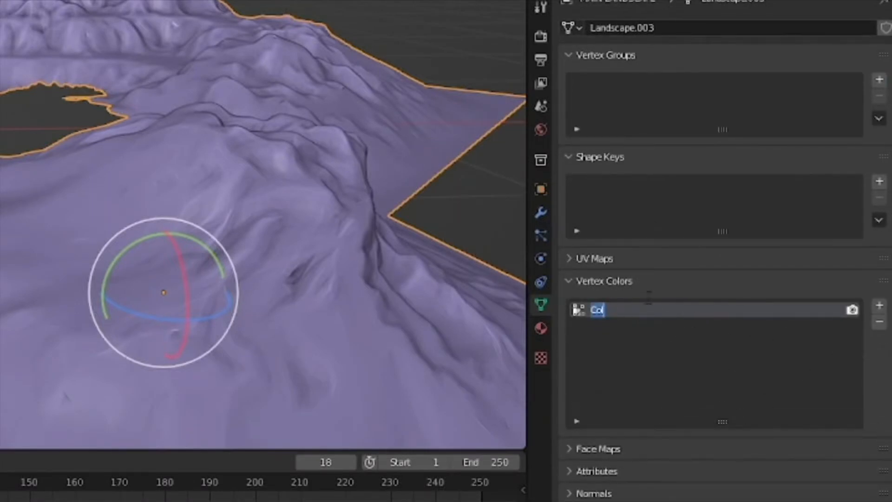
click(880, 307)
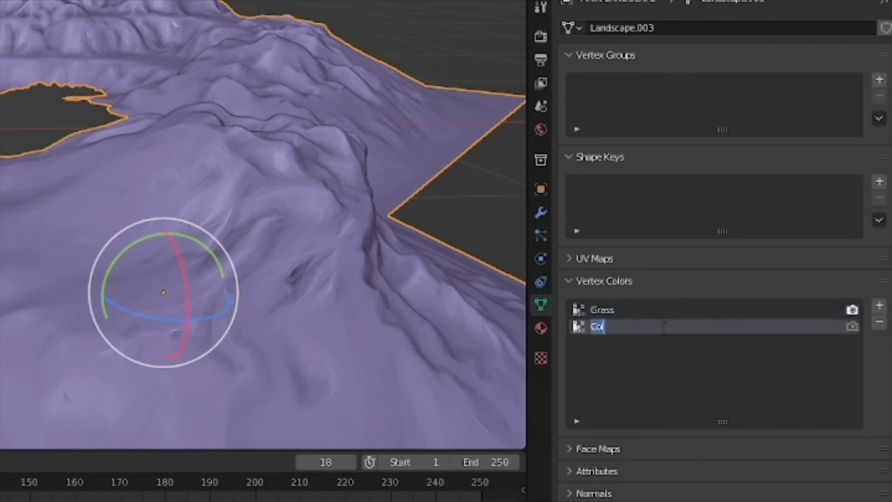
click(880, 307)
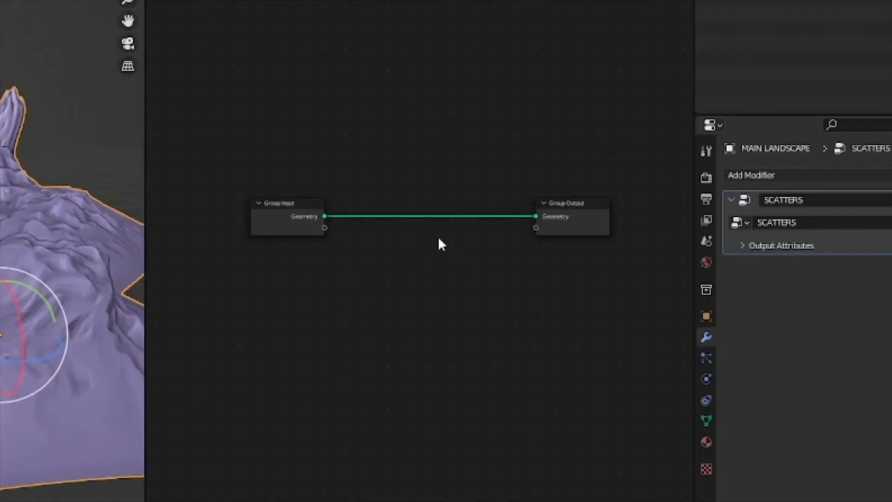
Add a Join Geometry node on the link between Group Input and Group Output and spread the nodes apart
scroll(438, 242, up, 1)
key(shift+a)
text(join)
key(Return)
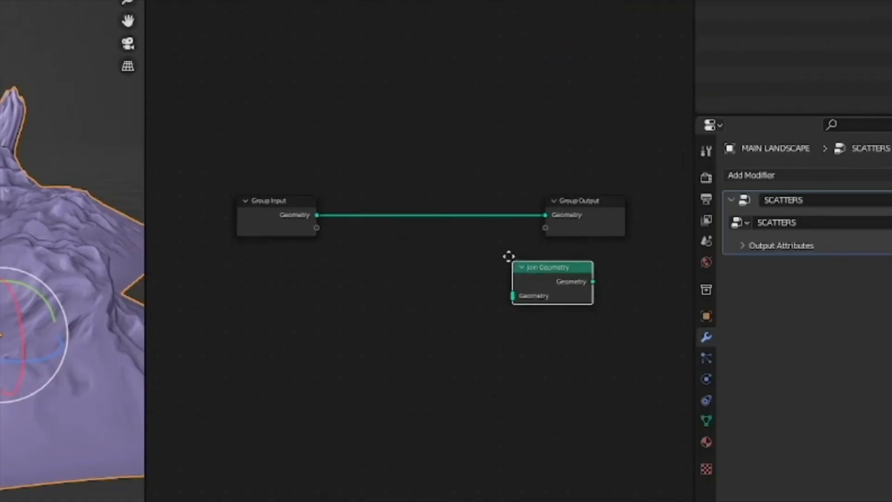
click(413, 209)
middle_drag(634, 315, 567, 299)
scroll(567, 299, down, 1)
drag(567, 300, 418, 200)
drag(506, 199, 602, 185)
drag(619, 195, 600, 207)
middle_drag(316, 223, 411, 223)
drag(319, 213, 236, 217)
Add a Distribute Points on Faces node below the main geometry link
key(shift+a)
click(411, 93)
text(distri)
key(Return)
click(330, 260)
Add an Instance on Points node beside Distribute Points on Faces, with Points linked to its Points input
key(shift+a)
click(485, 292)
text(isna)
key(Down)
key(Down)
key(Down)
key(Down)
key(Down)
key(Return)
click(448, 270)
scroll(489, 303, up, 5)
middle_drag(489, 302, 497, 243)
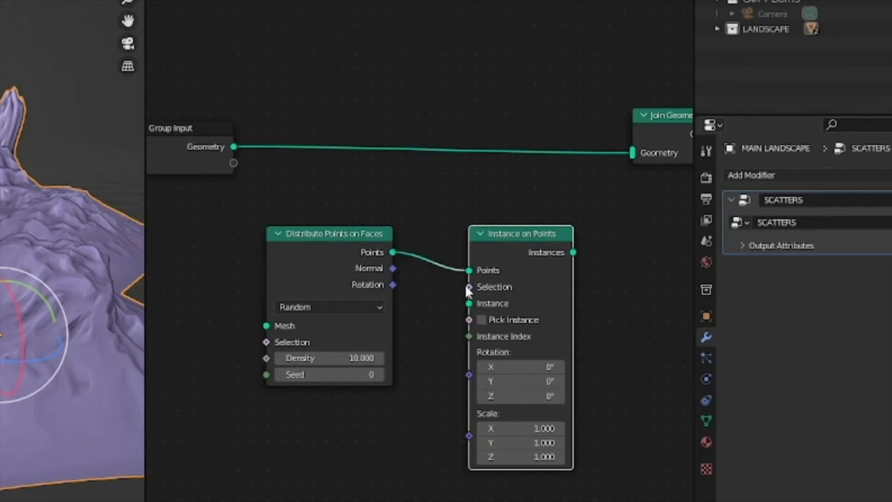
Set the Instance on Points scale to 0.1 on all three axes
middle_drag(438, 296, 442, 281)
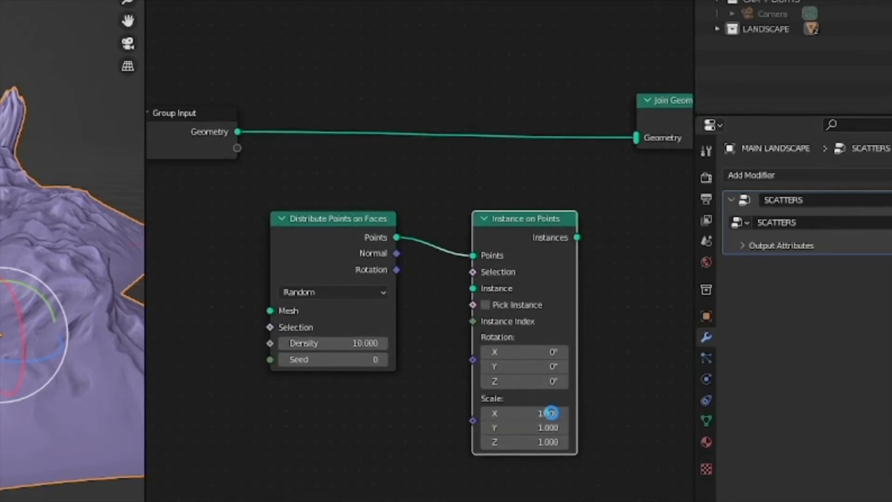
drag(546, 412, 546, 441)
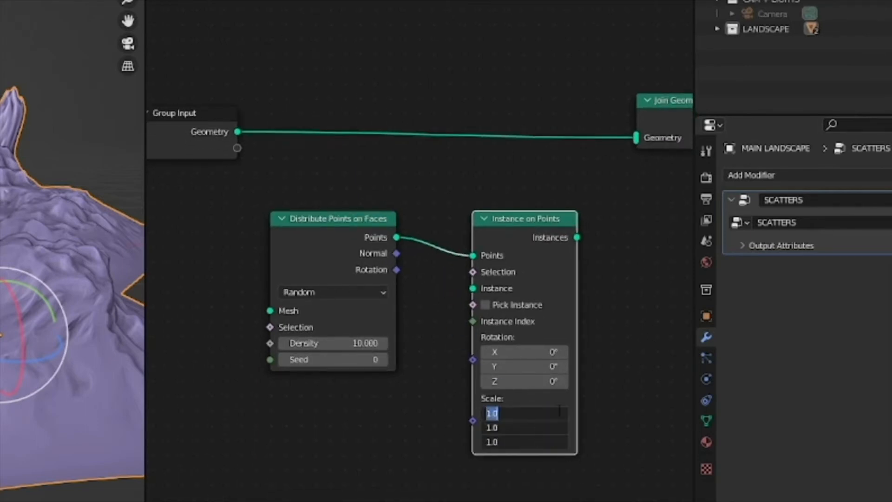
text(0.1)
key(Return)
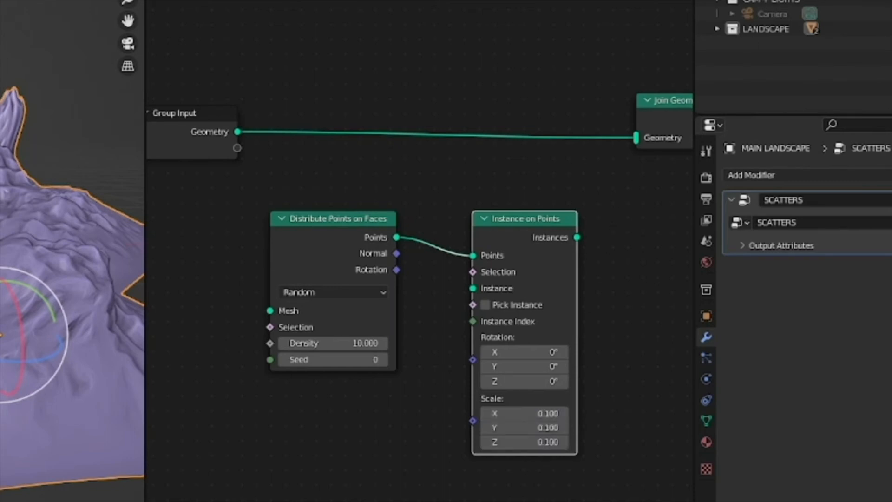
Place a Collection Info node for the grass scatter collection, connect it to Instance, and enable Pick Instance
drag(329, 418, 231, 467)
middle_drag(365, 410, 405, 336)
scroll(438, 353, down, 1)
drag(358, 354, 391, 333)
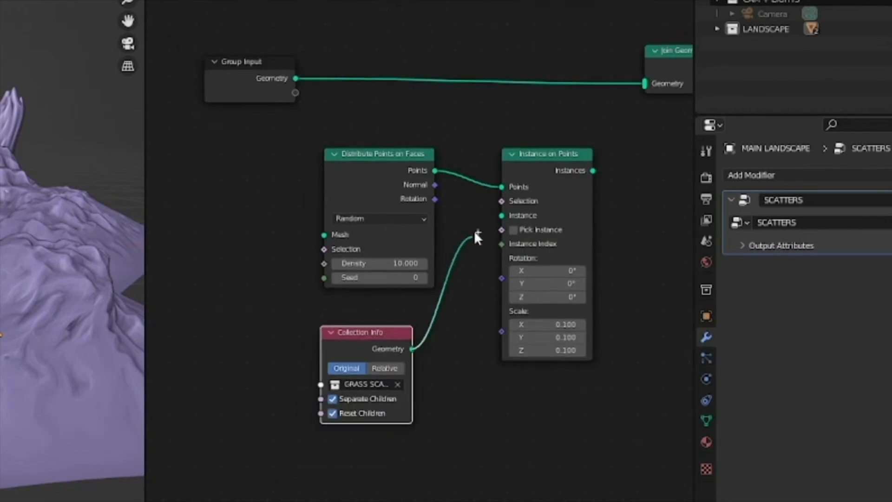
click(513, 230)
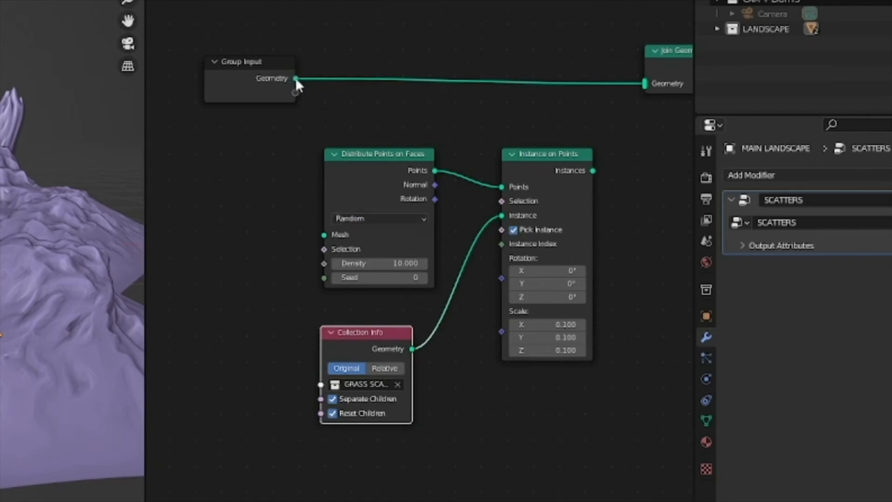
Link the instances into Join Geometry and the distributed points' Rotation into the Instance on Points rotation
drag(593, 170, 645, 84)
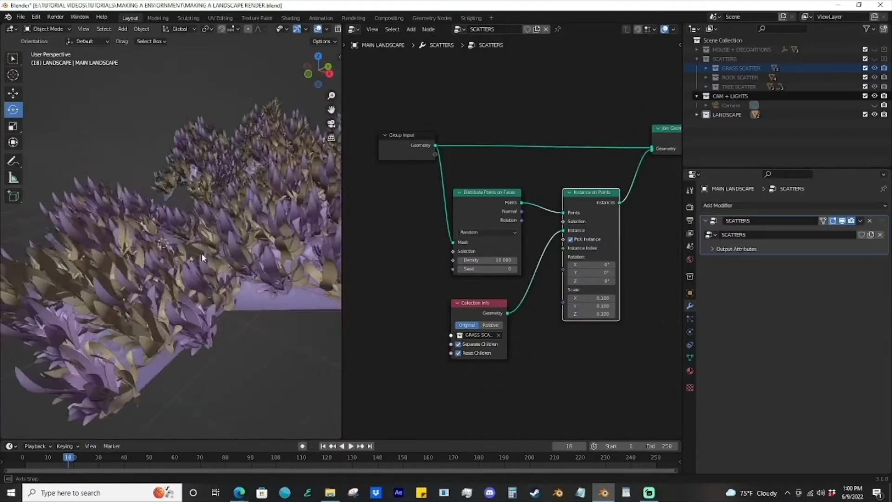
drag(521, 221, 563, 269)
middle_drag(283, 261, 302, 236)
scroll(233, 263, up, 2)
scroll(234, 263, down, 3)
Set the instance scale to 0.01 on all axes and check the grass through the camera
drag(599, 269, 604, 315)
key(ctrl+z)
text(.01)
key(Return)
middle_drag(204, 186, 183, 222)
scroll(183, 222, up, 3)
key(KP_0)
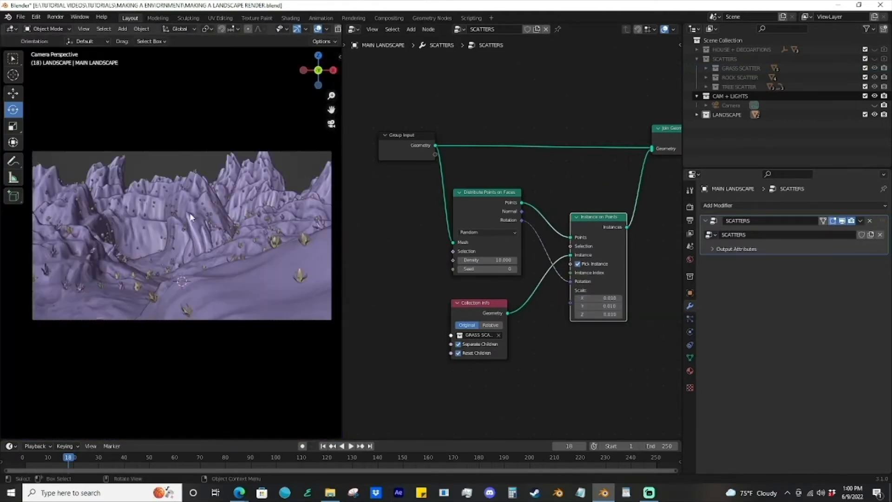
Set the instance scale to 0.005 on all axes and try a higher point density, undoing the density change
key(Return)
scroll(490, 353, up, 5)
drag(490, 276, 577, 275)
middle_drag(82, 227, 234, 250)
key(ctrl+z)
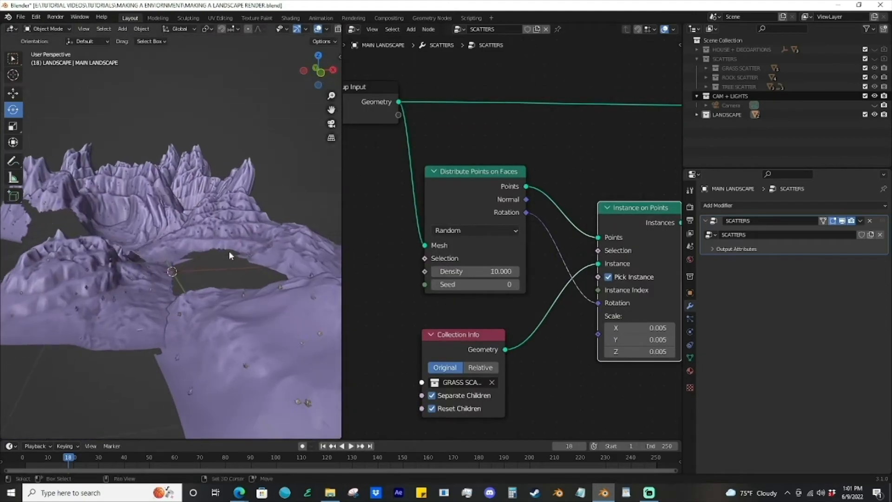
Expose the Density of Distribute Points on Faces as a Group Input value on the modifier
scroll(235, 251, down, 3)
scroll(478, 285, down, 2)
middle_drag(478, 285, 492, 290)
scroll(525, 279, down, 1)
drag(450, 172, 451, 171)
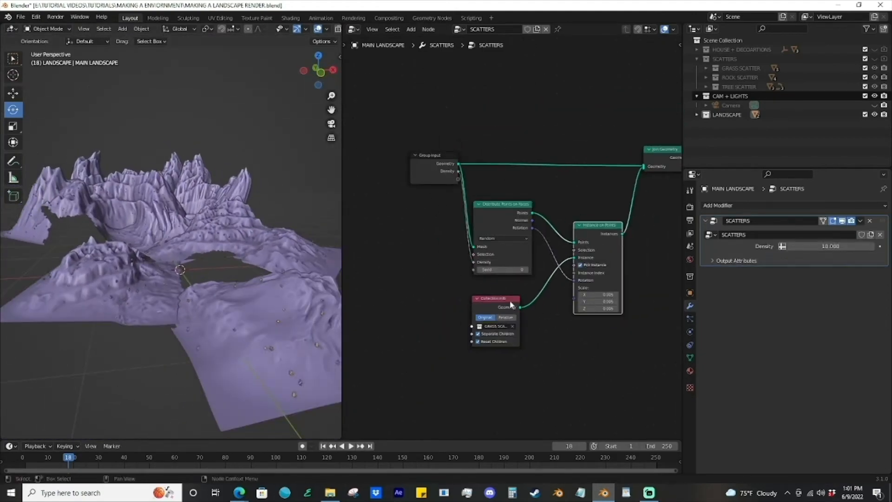
Add a Random Value node below Collection Info and connect its Value to the Instance on Points Scale
drag(509, 302, 518, 296)
key(shift+a)
click(552, 290)
text(ran)
key(Return)
click(487, 355)
drag(527, 366, 574, 288)
Set the Random Value range to a minimum of 0 and a maximum of 0.005
scroll(513, 355, up, 2)
double_click(511, 358)
text(.005)
key(Return)
scroll(278, 153, up, 4)
scroll(247, 215, down, 3)
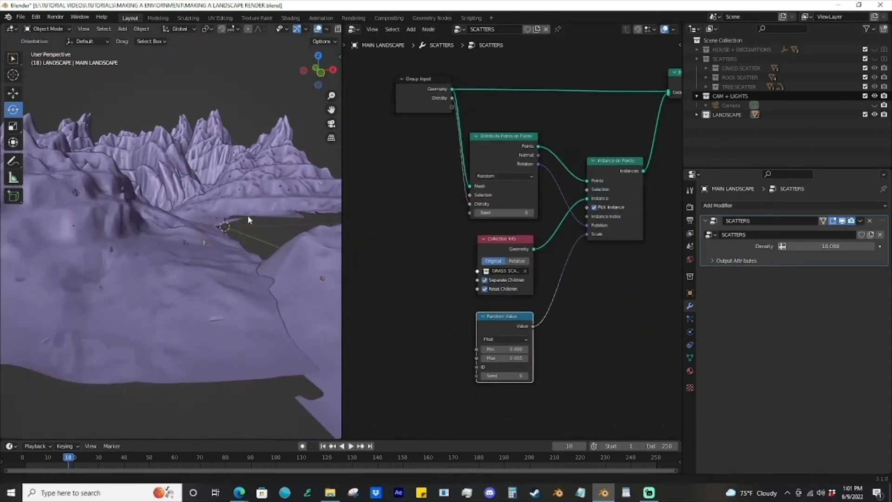
scroll(223, 251, up, 5)
scroll(203, 248, up, 1)
scroll(203, 249, down, 1)
scroll(203, 248, down, 1)
double_click(515, 350)
text(0.00)
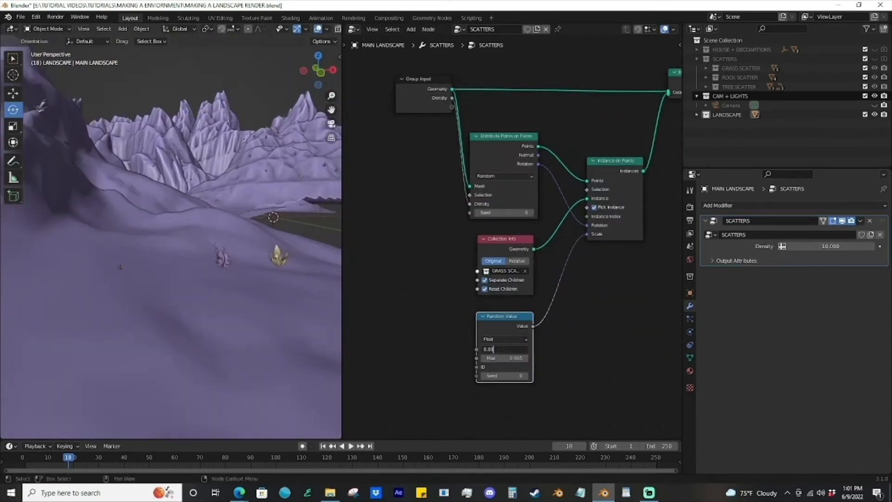
scroll(206, 303, down, 6)
drag(514, 321, 515, 383)
key(shift+d)
click(514, 311)
key(x)
Tidy the Random Value node's placement and save the file
middle_drag(524, 326, 544, 322)
scroll(544, 322, down, 1)
drag(518, 373, 528, 325)
key(ctrl+s)
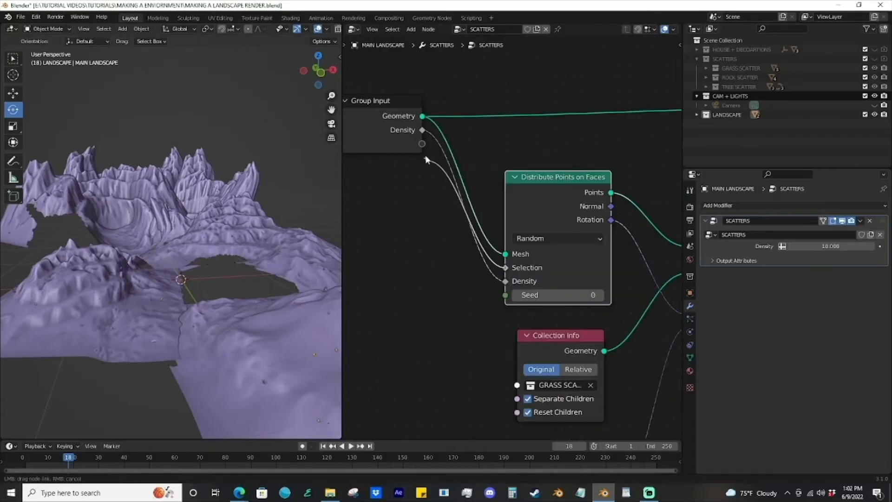
Expose the point distribution's Selection as a Group Input and assign the Grass vertex color attribute to it
drag(427, 160, 414, 139)
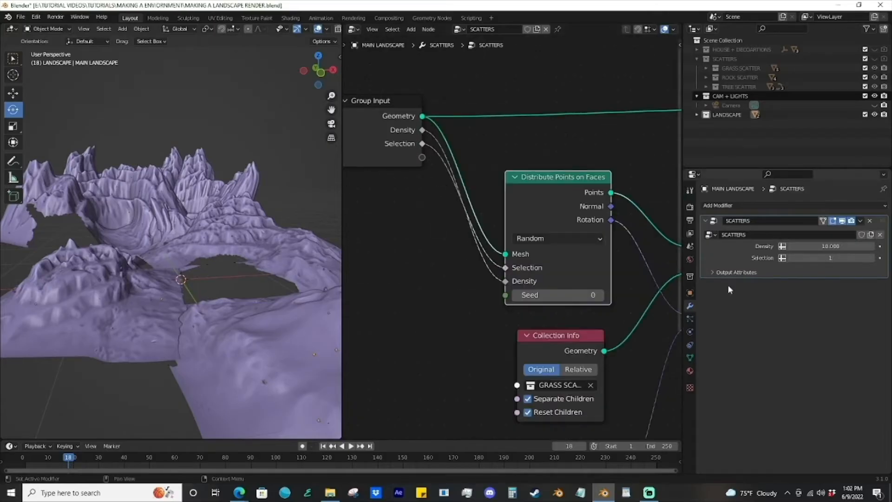
click(802, 261)
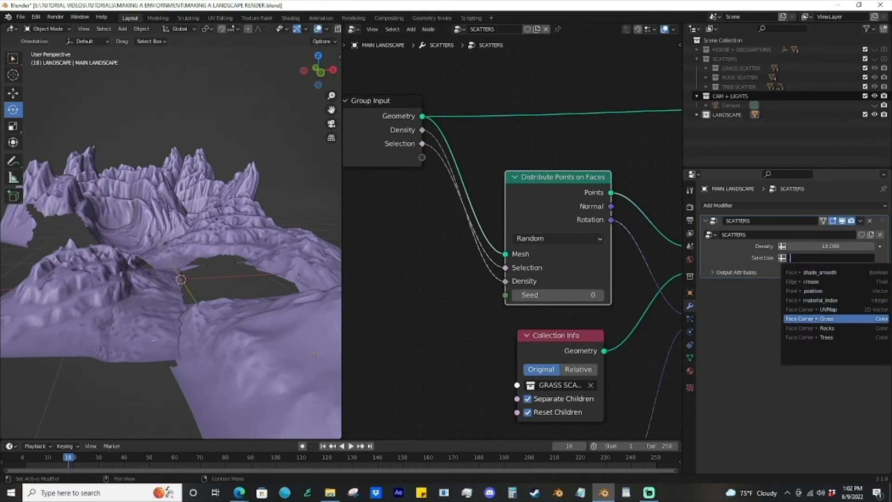
click(807, 319)
shift+middle_drag(295, 261, 256, 227)
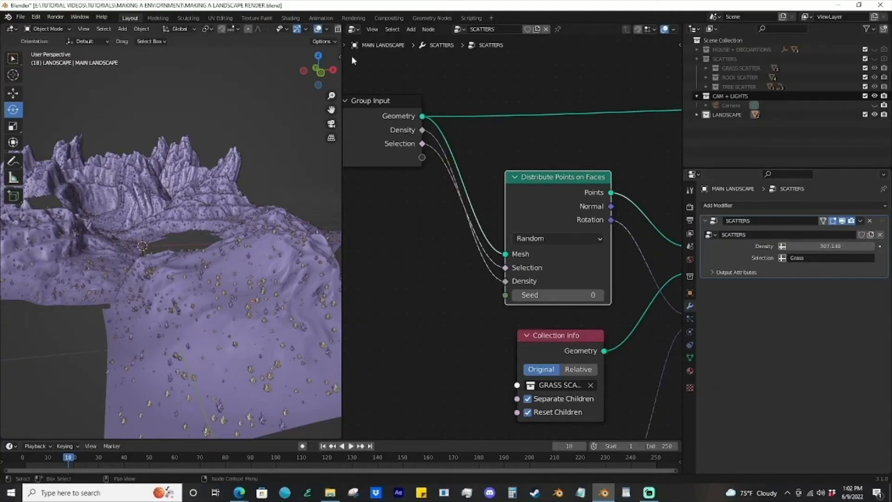
Merge the node editor area into the 3D viewport and switch the landscape to Vertex Paint mode
drag(340, 26, 368, 42)
middle_drag(474, 145, 460, 164)
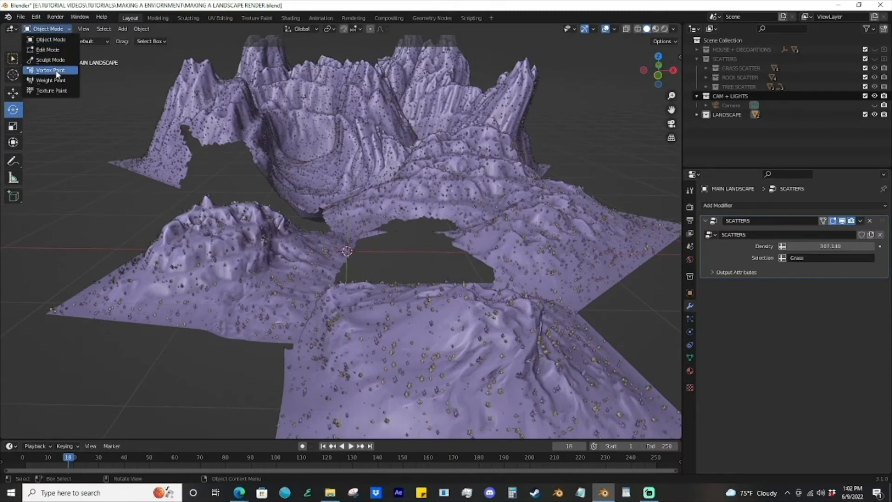
click(55, 71)
middle_drag(414, 177, 403, 181)
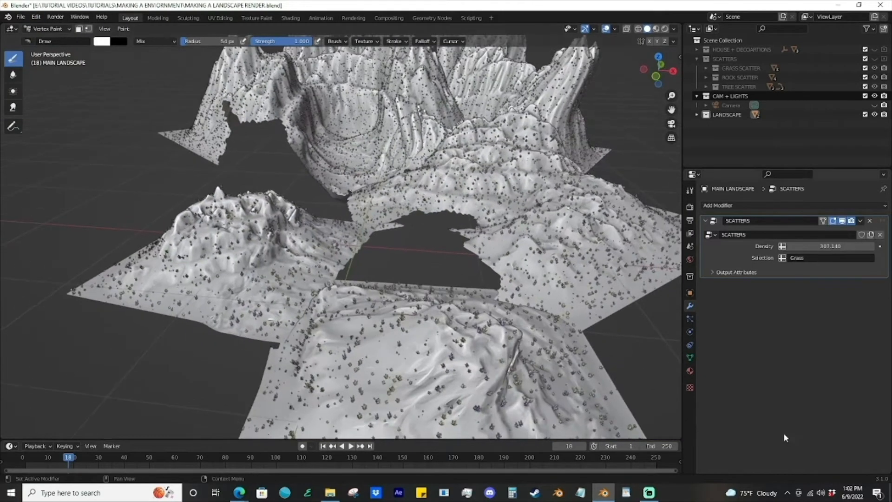
Make the Grass vertex color layer active and fill the whole landscape with black
click(690, 358)
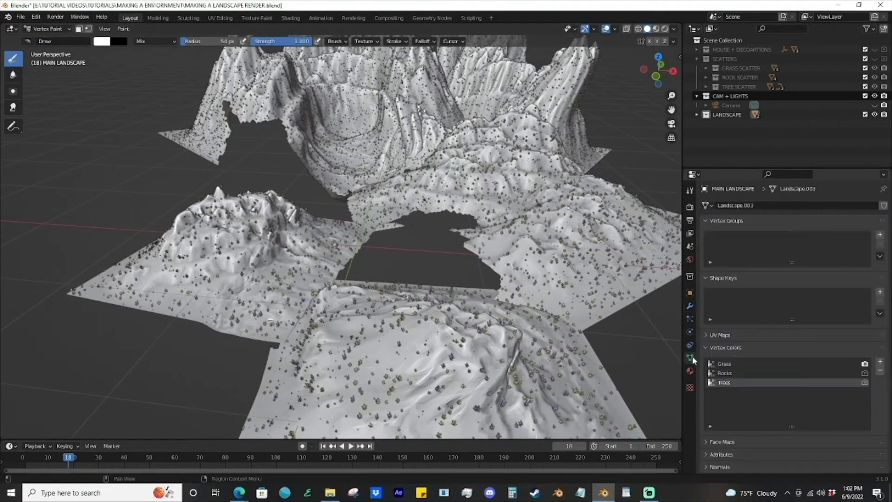
click(815, 365)
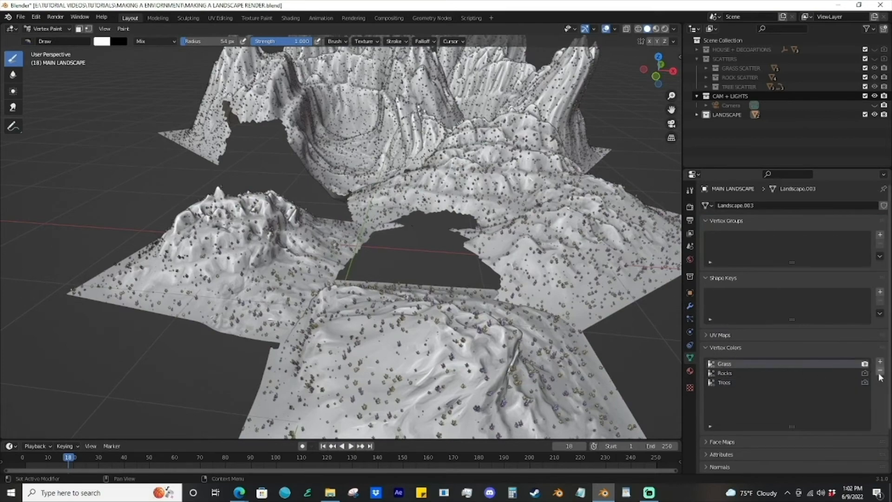
scroll(421, 177, down, 2)
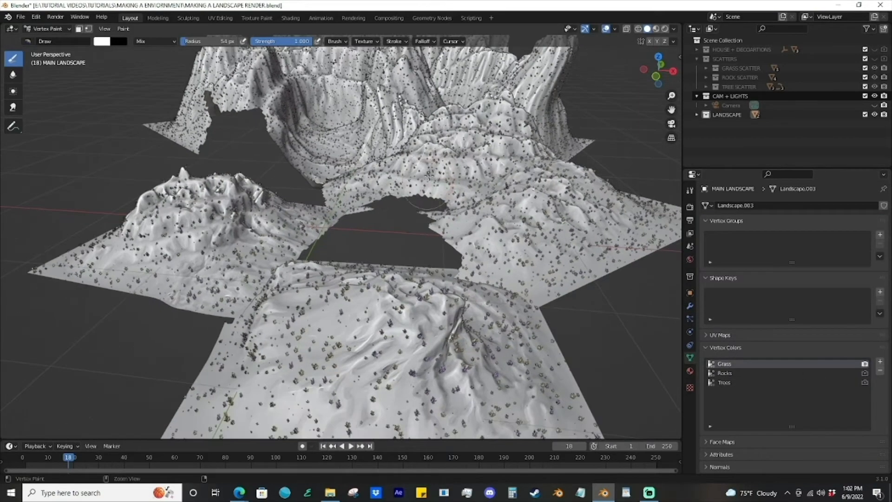
click(111, 42)
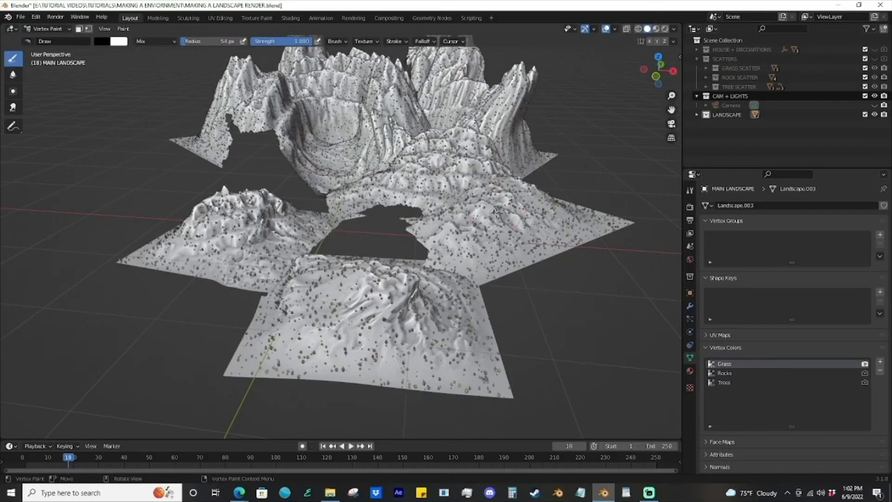
key(shift+k)
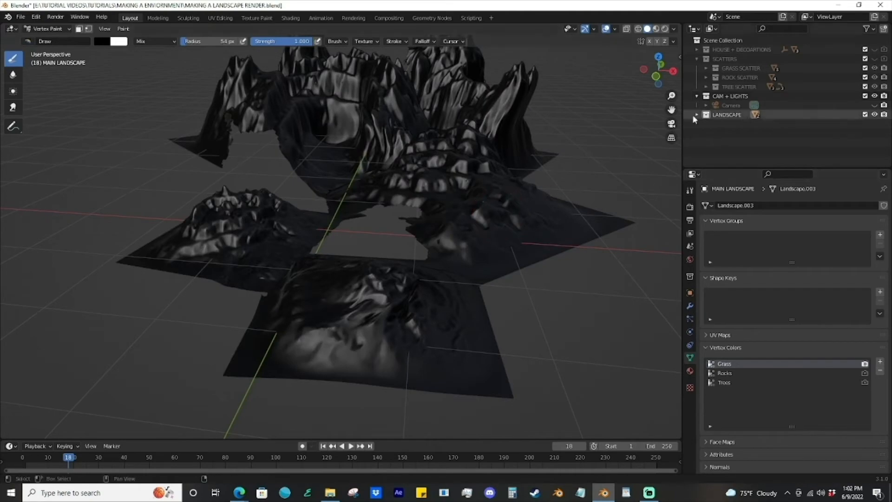
scroll(575, 189, up, 5)
shift+middle_drag(506, 181, 524, 188)
scroll(459, 263, down, 2)
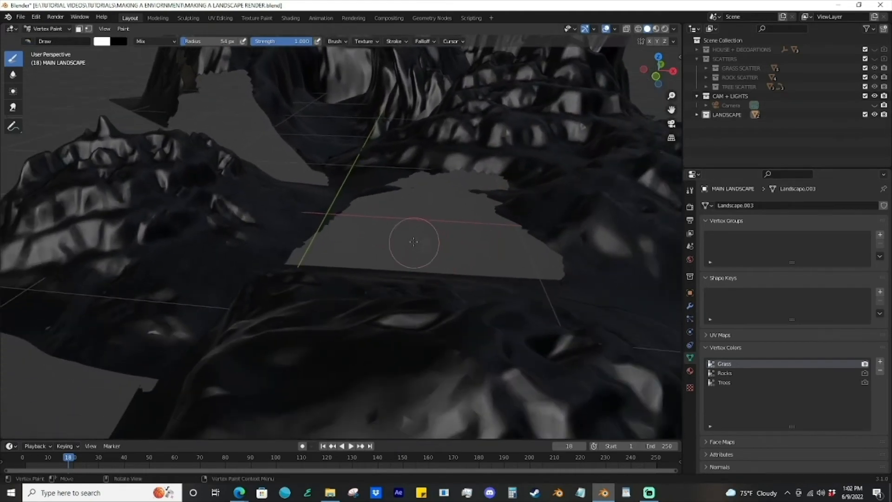
middle_drag(414, 242, 369, 180)
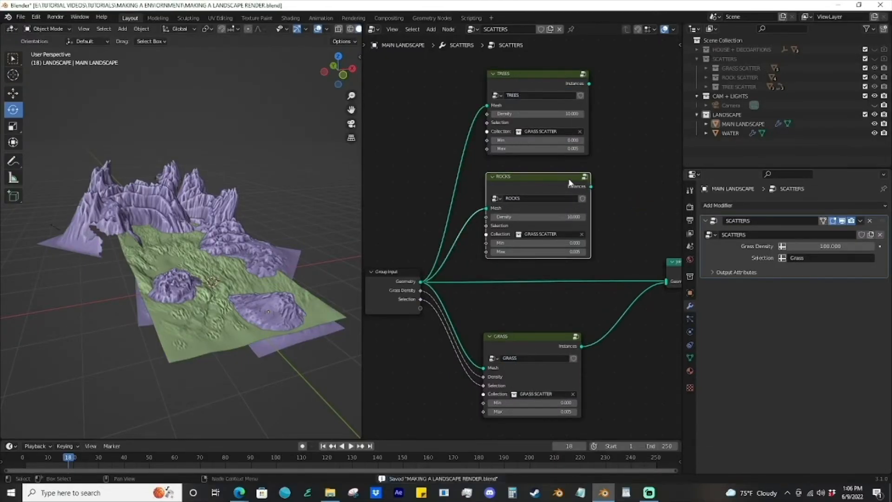
Set the TREES group's collection to TREE SCATTER and the ROCKS group's to ROCK SCATTER, and save the file
click(557, 277)
click(553, 132)
click(551, 189)
click(634, 140)
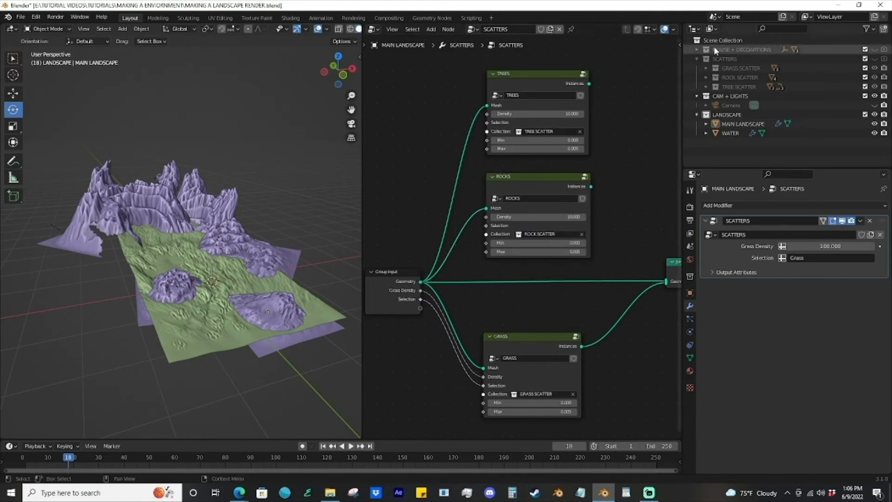
click(697, 59)
key(ctrl+s)
Expose the ROCKS and TREES Selection inputs on the modifier and assign the Rocks and Trees attributes to them
drag(470, 232, 486, 226)
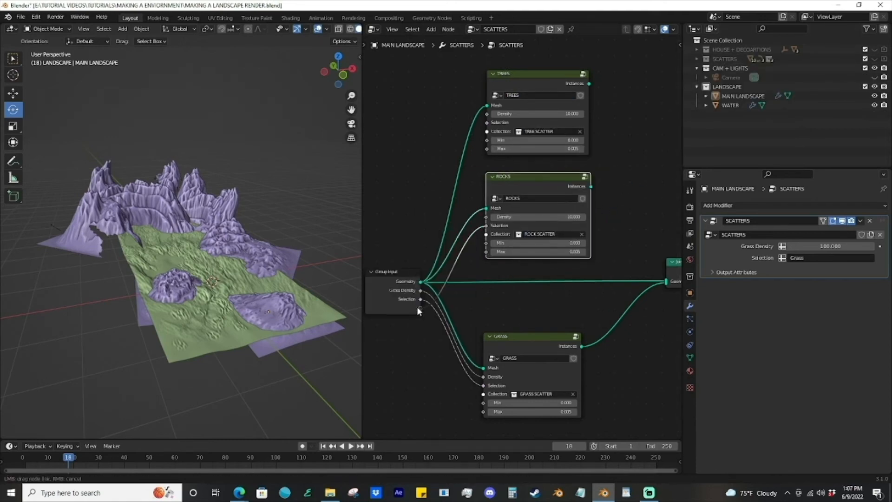
drag(420, 316, 486, 122)
click(831, 270)
click(827, 339)
click(783, 282)
click(831, 281)
click(827, 361)
Set Grass Density to 0 and the ROCKS group's Max to 0.05
scroll(564, 344, down, 2)
click(831, 246)
text(0)
key(Return)
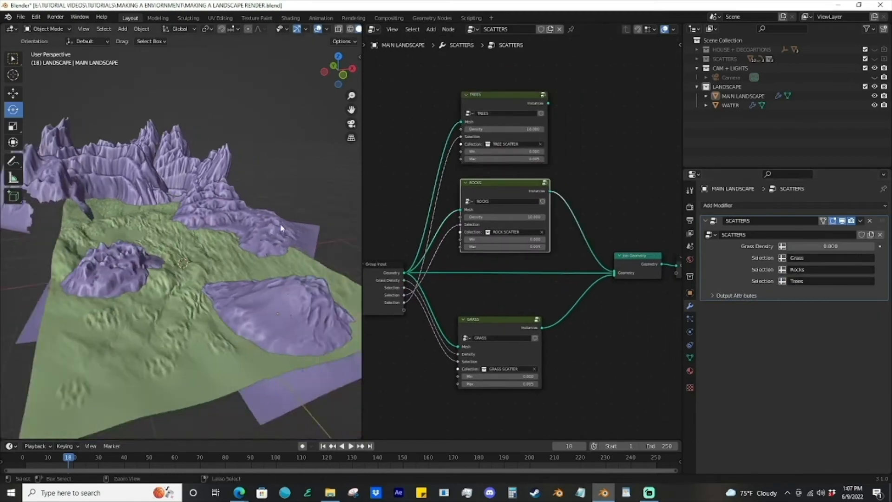
text(0.05)
key(Return)
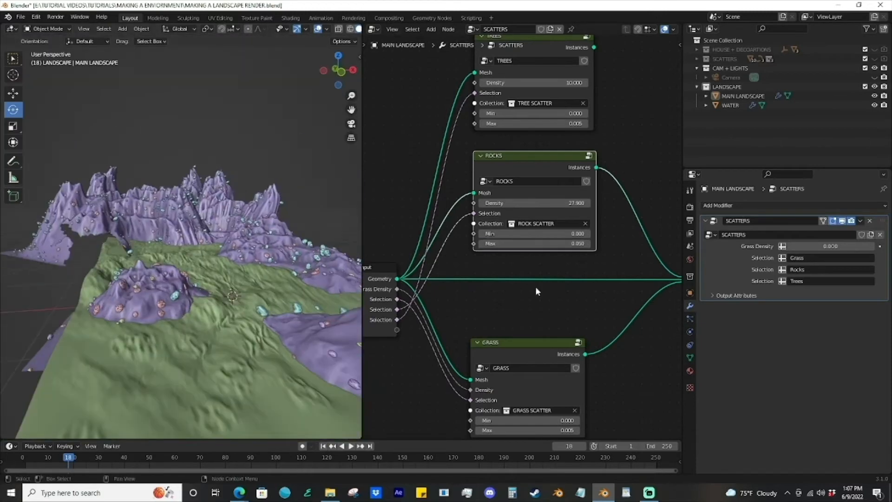
Save the file and expose the rock and tree densities as the Rocks Density and Tree Density modifier inputs
scroll(535, 287, down, 1)
key(ctrl+s)
drag(474, 193, 473, 237)
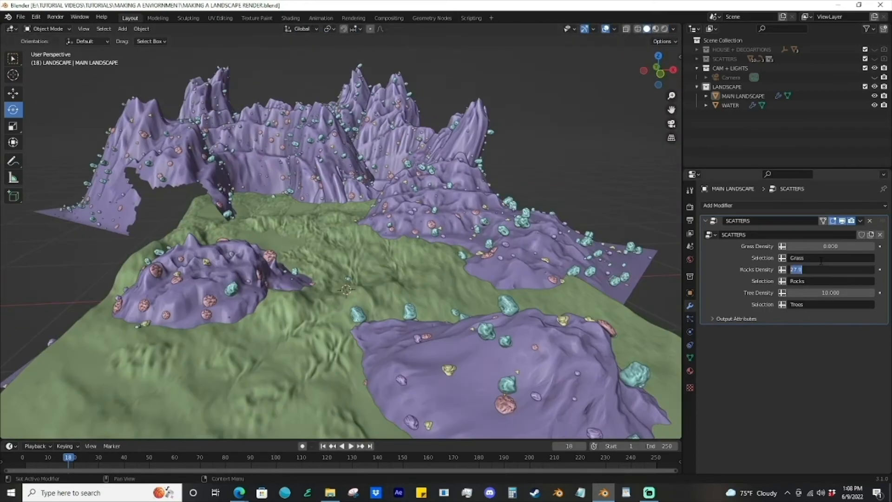
Enter Vertex Paint mode with the Rocks vertex color layer active and swap the brush colors
click(46, 29)
click(48, 68)
click(690, 358)
click(725, 373)
key(x)
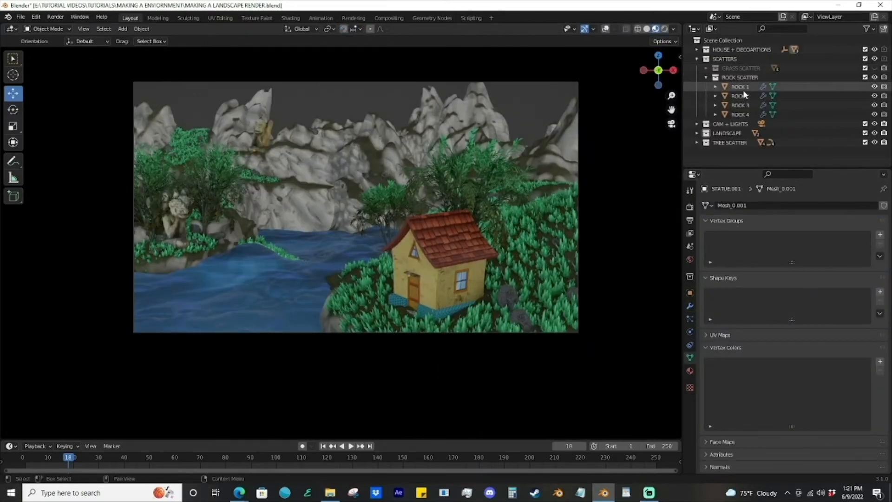
Duplicate ROCK 2 and ROCK 4 and move the copies out of the ROCK SCATTER collection into the Scene Collection
middle_drag(517, 151, 476, 181)
scroll(477, 181, down, 5)
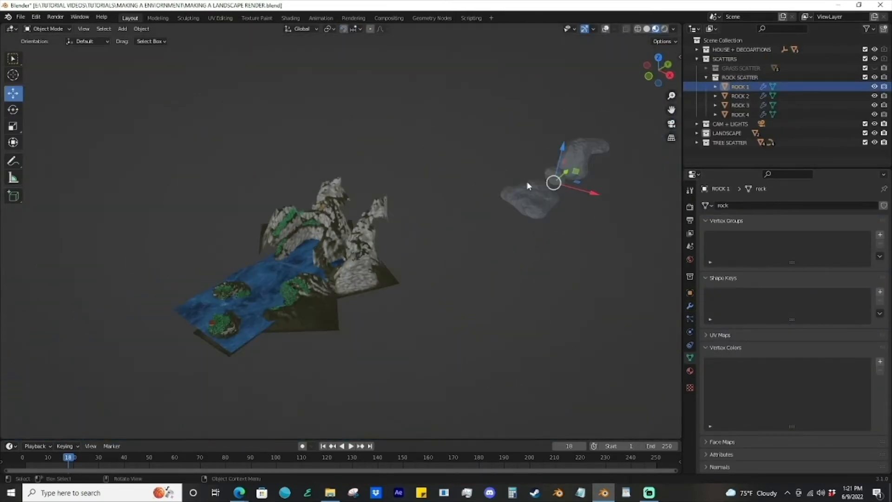
click(605, 29)
middle_drag(588, 124, 562, 212)
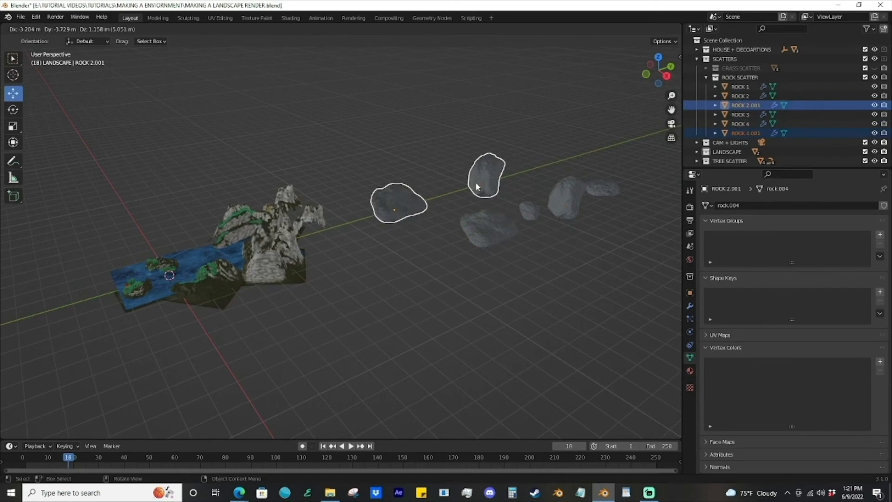
click(740, 102)
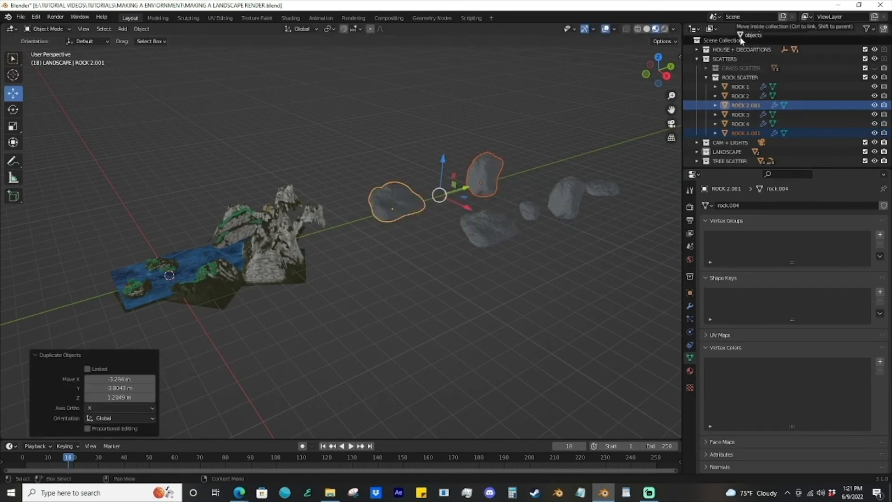
drag(733, 51, 707, 78)
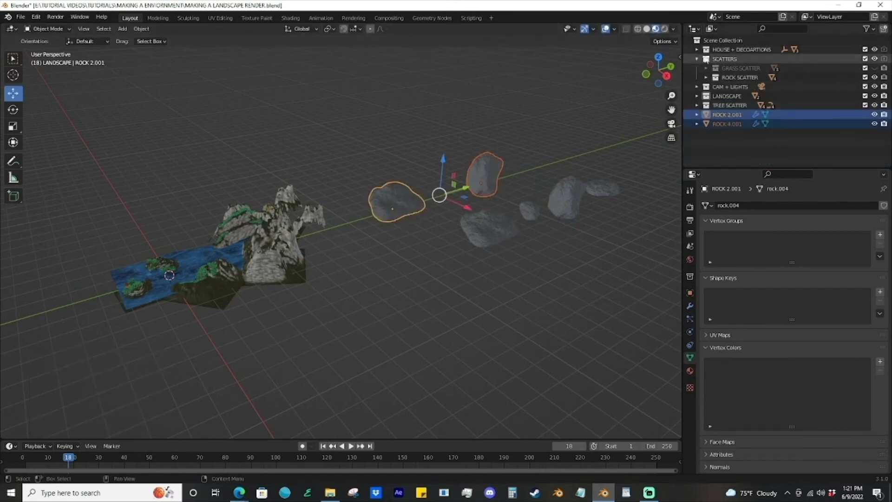
Move both duplicated rocks about 15 m along Y to the landscape and scale them down
drag(472, 187, 237, 252)
key(s)
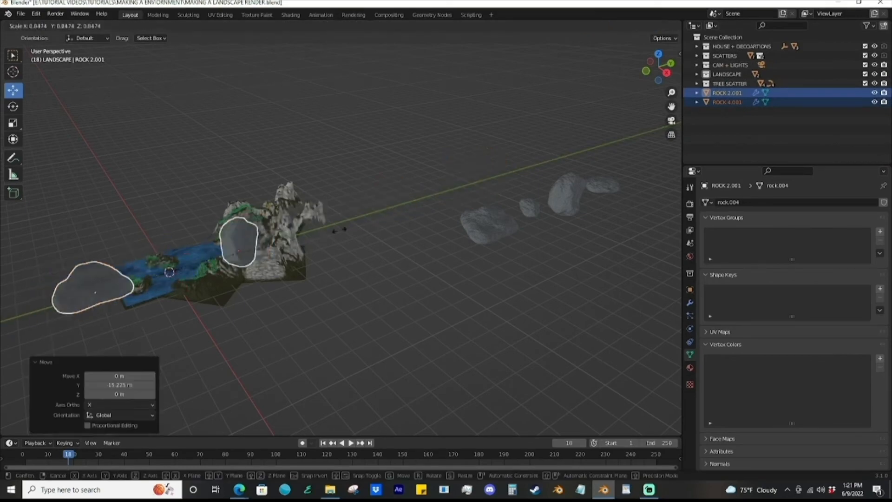
key(KP_0)
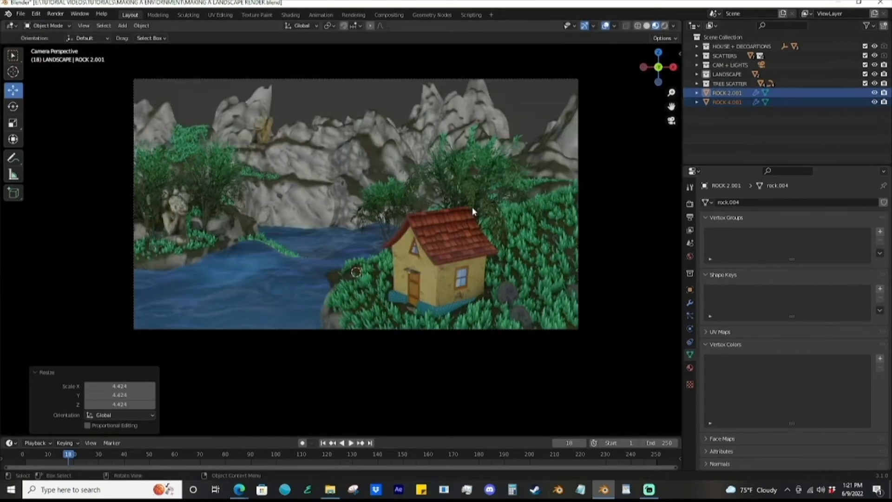
Switch the viewport to solid shading and bring both duplicated rocks over to the house's island
middle_drag(472, 207, 445, 112)
scroll(392, 248, down, 4)
drag(389, 249, 187, 241)
middle_drag(274, 242, 324, 259)
drag(295, 187, 295, 283)
click(647, 26)
middle_drag(298, 297, 310, 274)
drag(321, 256, 446, 288)
mouse_move(460, 285)
middle_down()
mouse_move(443, 276)
mouse_move(447, 297)
middle_up()
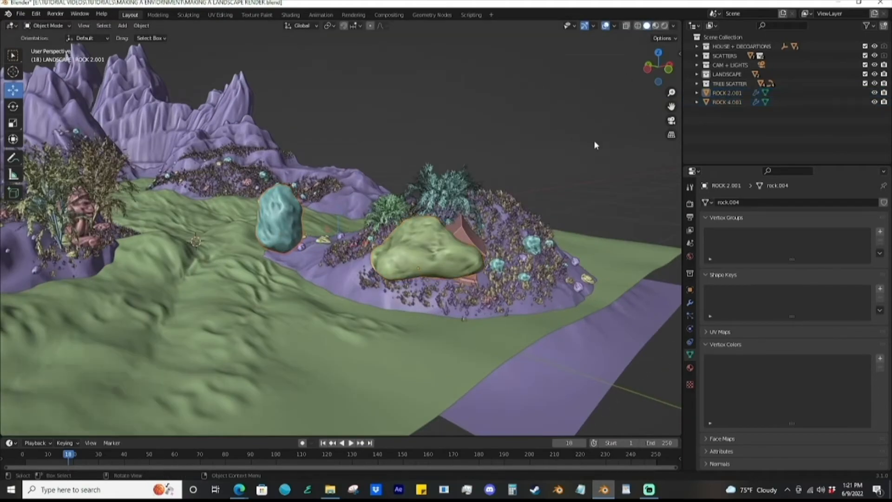
Position ROCK 2.001 on the grass beside the house and lower it onto the ground
click(607, 116)
click(428, 246)
middle_drag(465, 242, 323, 221)
drag(223, 188, 293, 194)
middle_drag(297, 195, 441, 233)
drag(440, 198, 442, 262)
scroll(465, 277, up, 5)
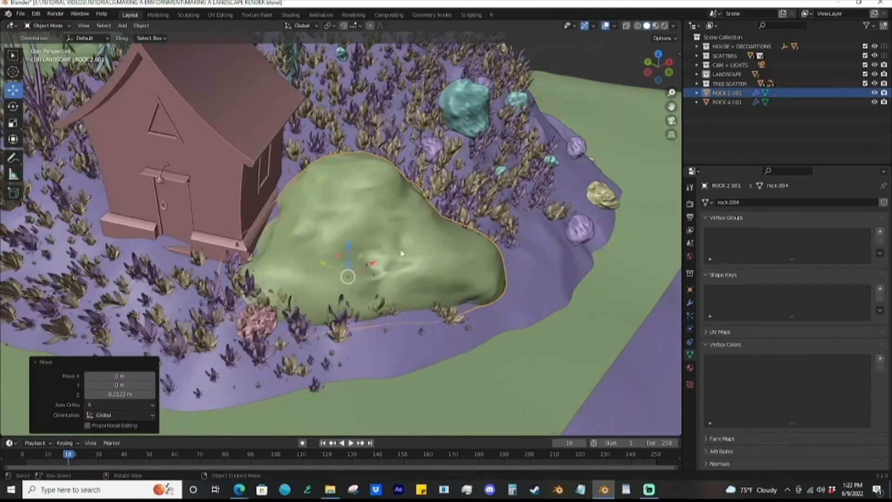
Scale, shift and rotate ROCK 2.001 so it sits as a low boulder against the house wall
key(s)
click(410, 260)
drag(347, 242, 301, 231)
key(r)
click(372, 230)
key(s)
click(419, 222)
scroll(411, 195, down, 4)
Move ROCK 4.001 to the opposite side of the house and lower it into the ground
middle_drag(418, 221, 395, 195)
click(109, 174)
middle_drag(139, 200, 343, 209)
drag(93, 226, 336, 281)
drag(370, 229, 407, 217)
drag(389, 200, 397, 261)
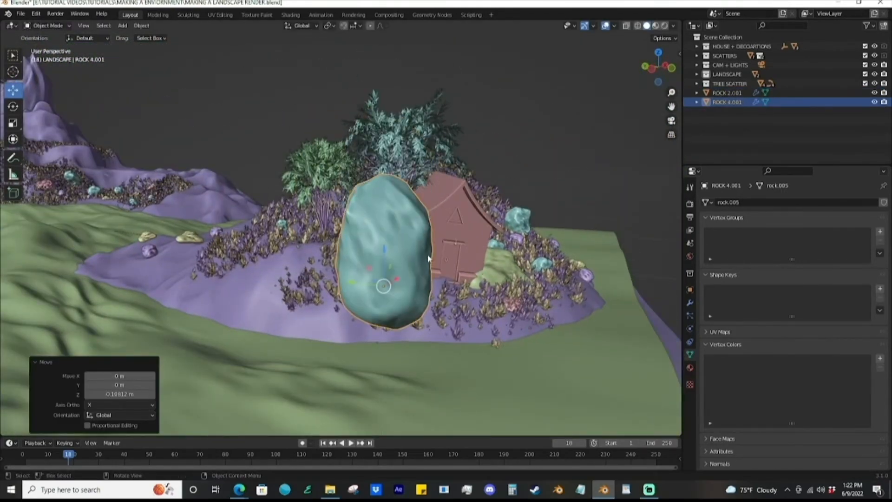
Fit ROCK 4.001 against the house's water-facing side and rotate it so it leans over
middle_drag(396, 261, 353, 297)
scroll(372, 284, up, 3)
drag(354, 302, 428, 298)
middle_drag(427, 307, 534, 289)
drag(411, 282, 336, 274)
middle_drag(335, 274, 293, 278)
drag(404, 281, 433, 274)
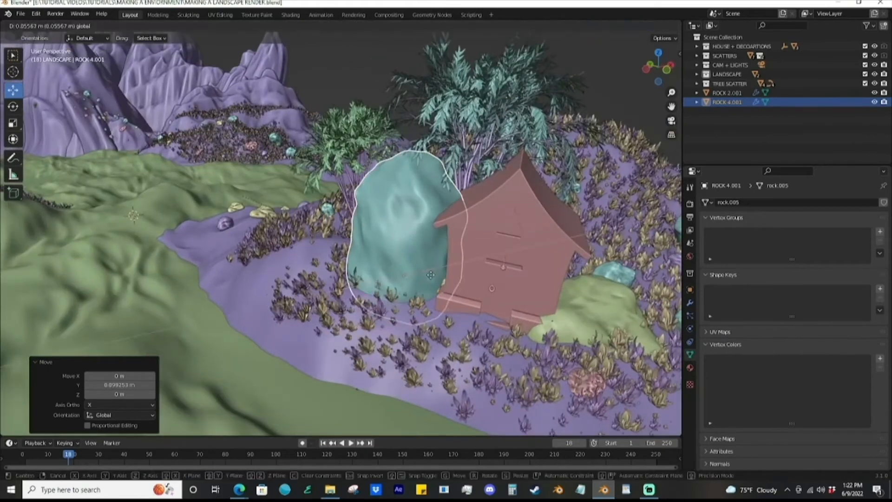
key(r)
click(389, 275)
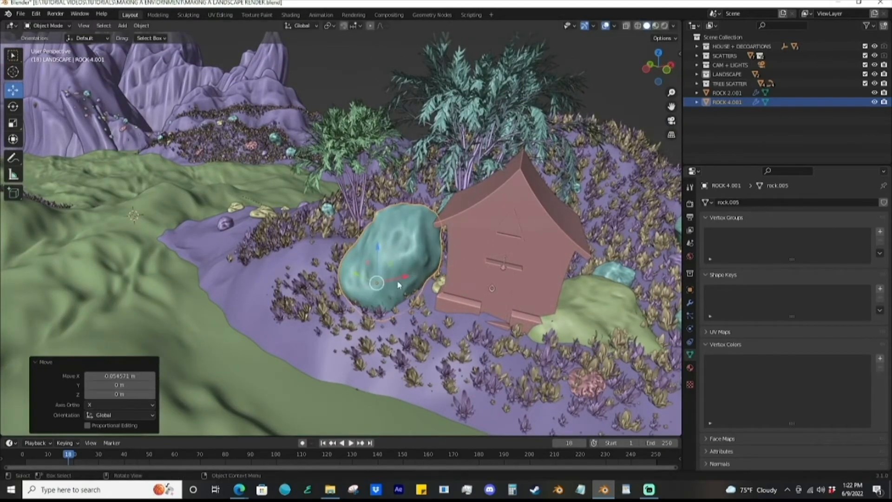
Fine-tune ROCK 4.001's position beside the house and restore Material Preview shading in the camera view
middle_drag(396, 281, 406, 290)
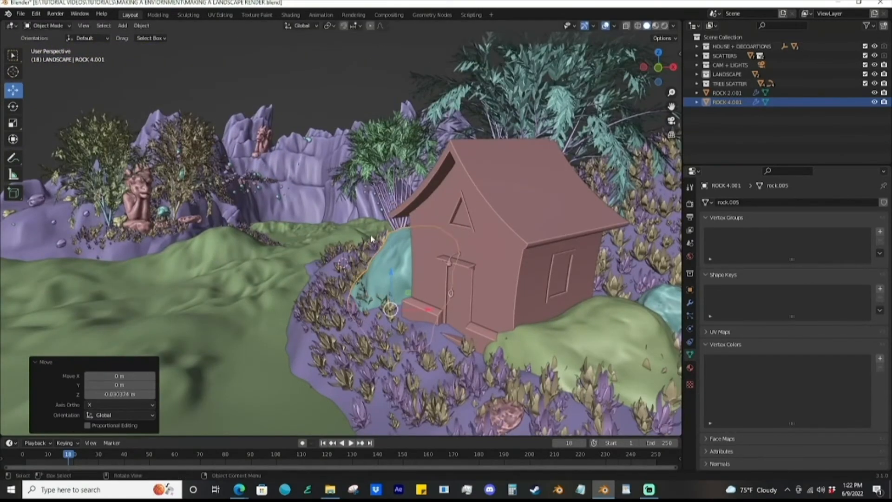
middle_drag(390, 275, 416, 279)
drag(376, 282, 381, 285)
click(372, 95)
key(KP_0)
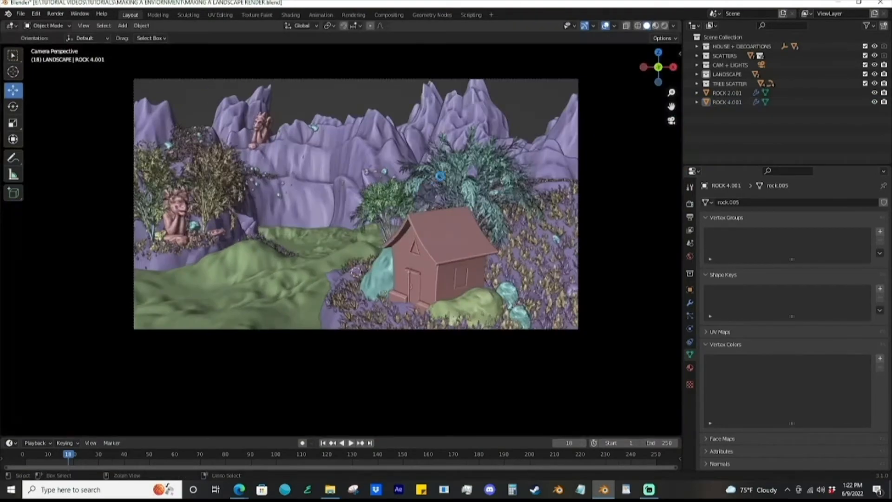
click(655, 27)
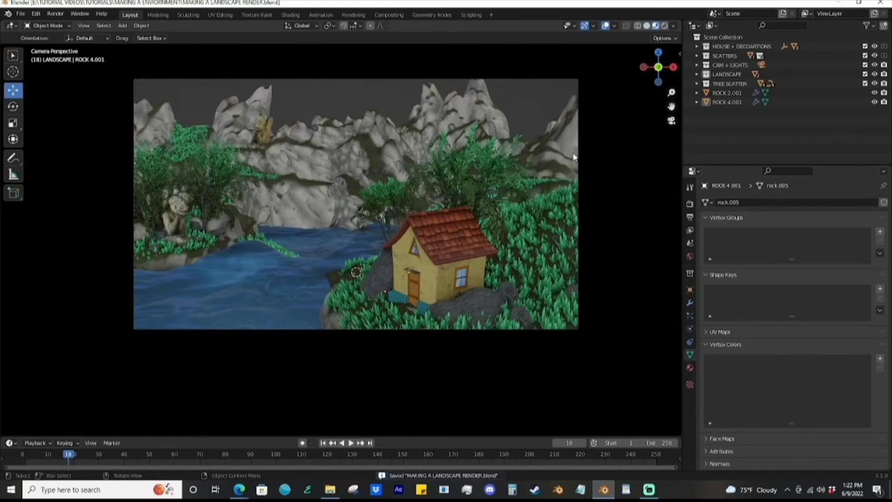
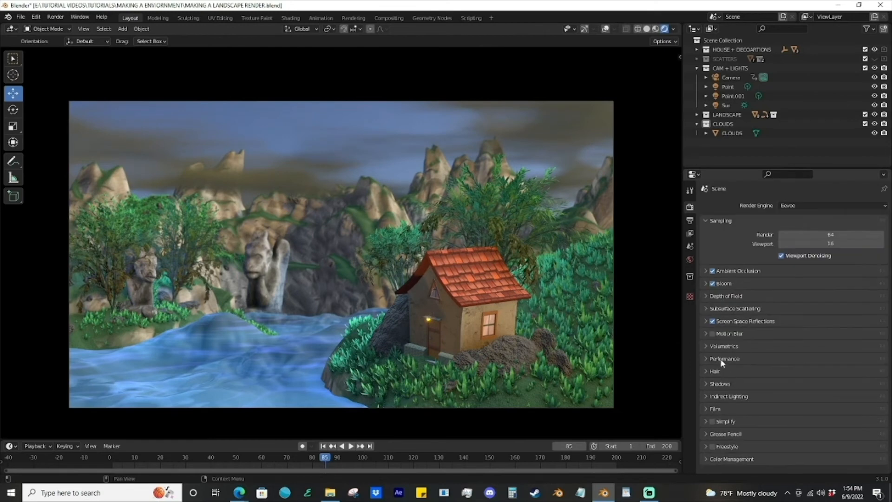
Set the Eevee shadow Cube Size and Cascade Size to 4096 px
click(733, 392)
scroll(762, 381, down, 2)
click(801, 369)
click(797, 442)
click(802, 379)
click(797, 451)
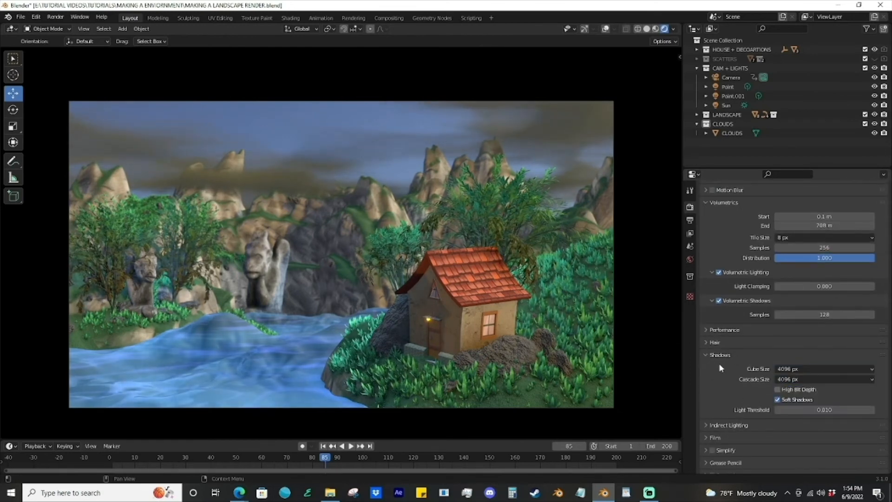
click(732, 355)
Set the render sample count to 128
scroll(739, 409, up, 5)
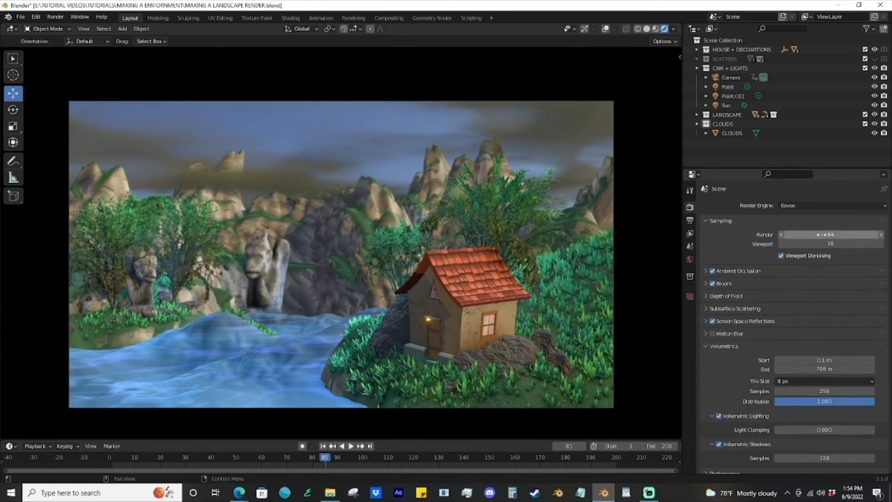
text(128)
key(Return)
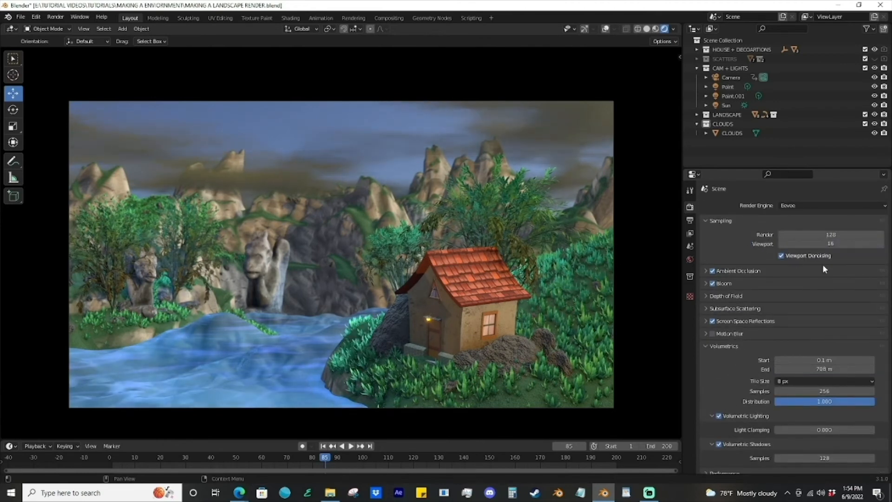
Set the output to 30 fps with a PNG color depth of 16 and 0% compression
click(690, 221)
scroll(734, 277, down, 2)
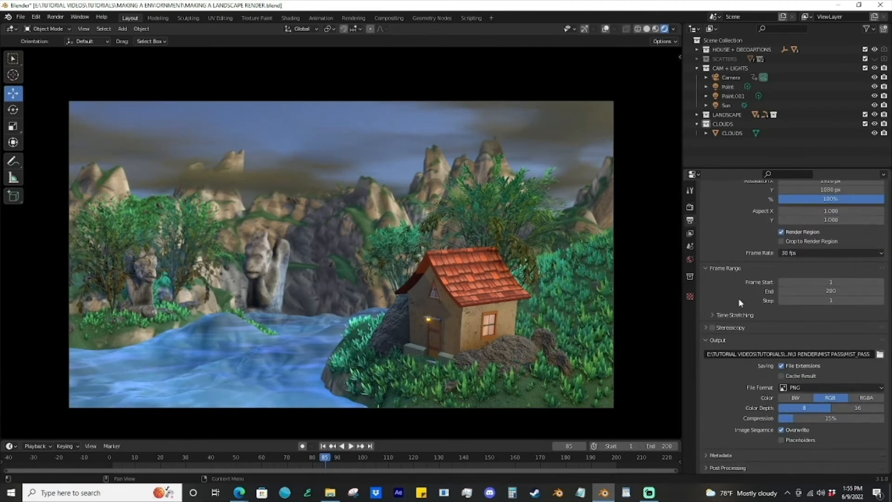
scroll(748, 295, up, 2)
click(806, 290)
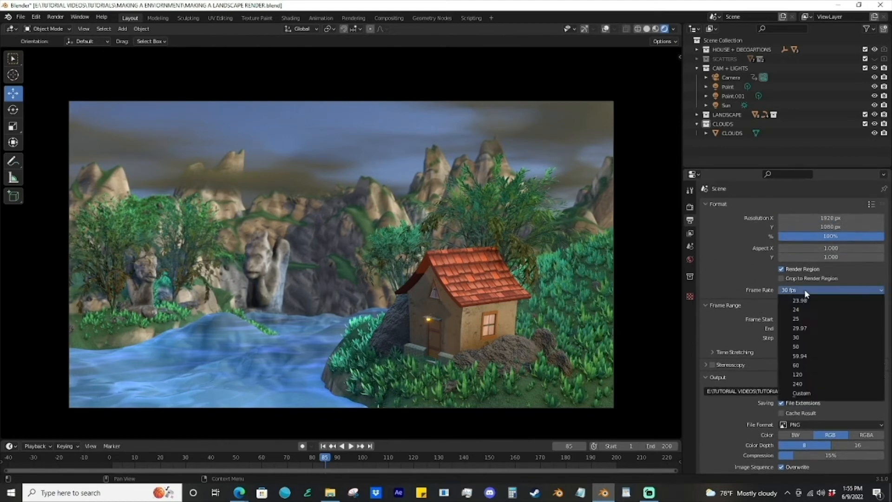
click(803, 307)
scroll(813, 294, down, 2)
click(793, 253)
click(802, 302)
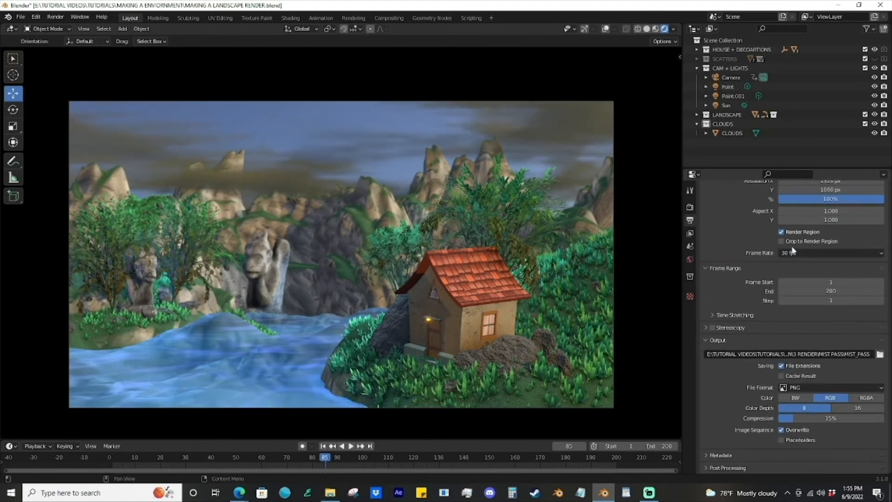
click(857, 408)
click(736, 470)
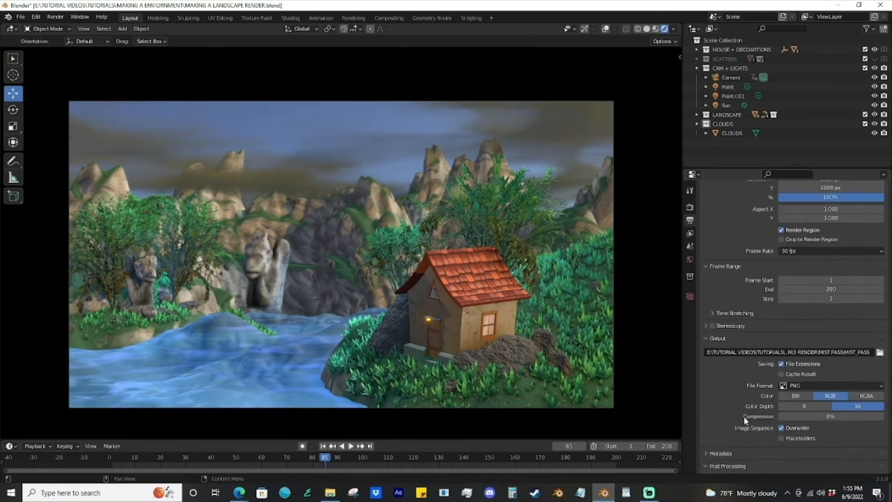
Set the output path to the RENDER folder with Render_Pass as the file name
click(881, 354)
click(343, 127)
double_click(346, 162)
right_click(400, 194)
click(443, 364)
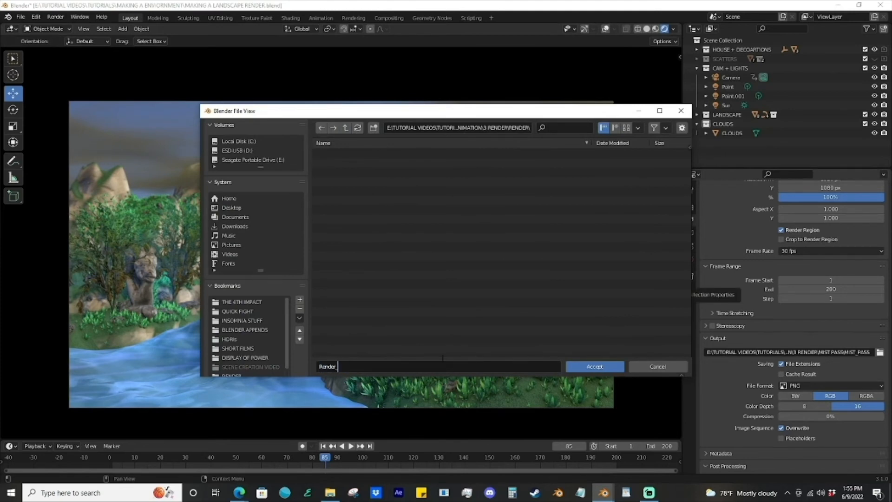
click(585, 366)
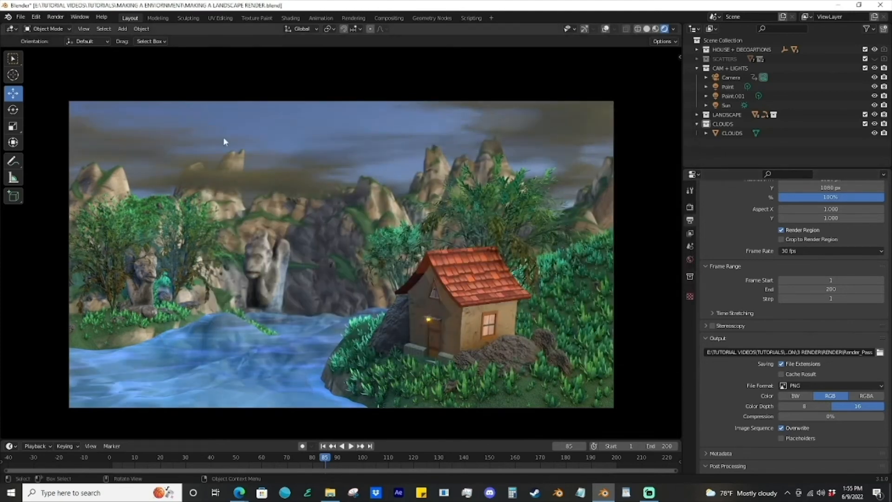
Set the render sample count to 64
click(690, 208)
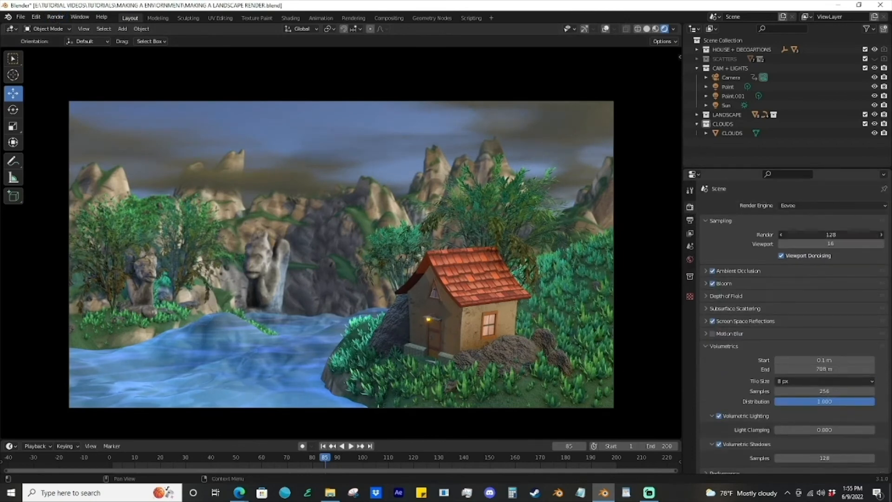
text(64)
key(Return)
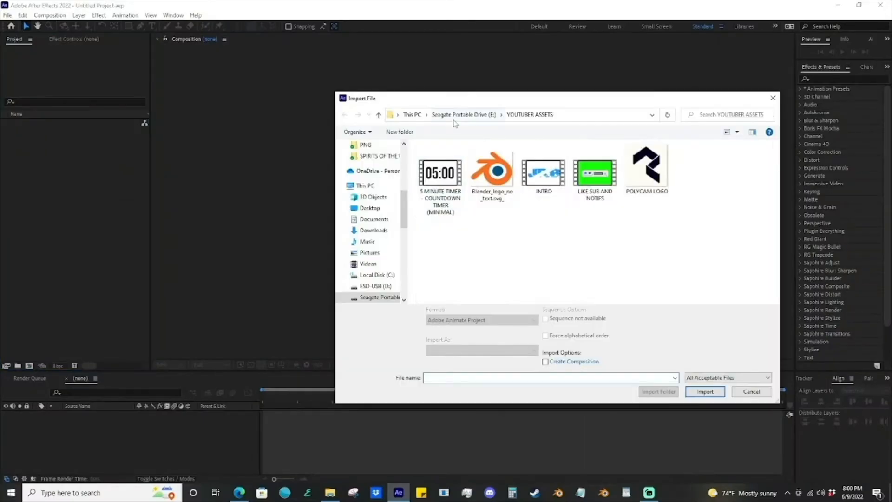
In After Effects, import the Render_Pass and MIST_PASS PNG image sequences from their render folders
click(458, 115)
double_click(464, 186)
double_click(469, 168)
click(530, 115)
double_click(465, 176)
double_click(470, 214)
double_click(460, 169)
double_click(475, 266)
double_click(460, 159)
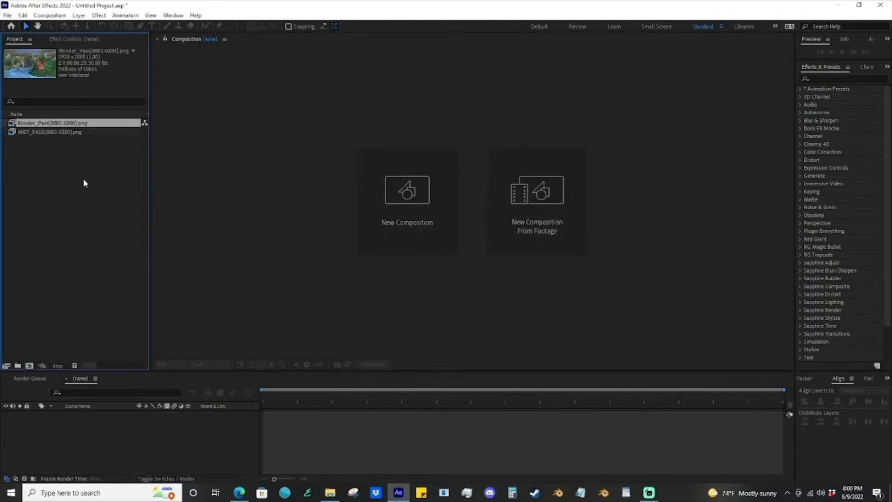
Build a composition from the Render_Pass sequence, with MIST_PASS layered above it in Screen blending mode
drag(60, 136, 368, 198)
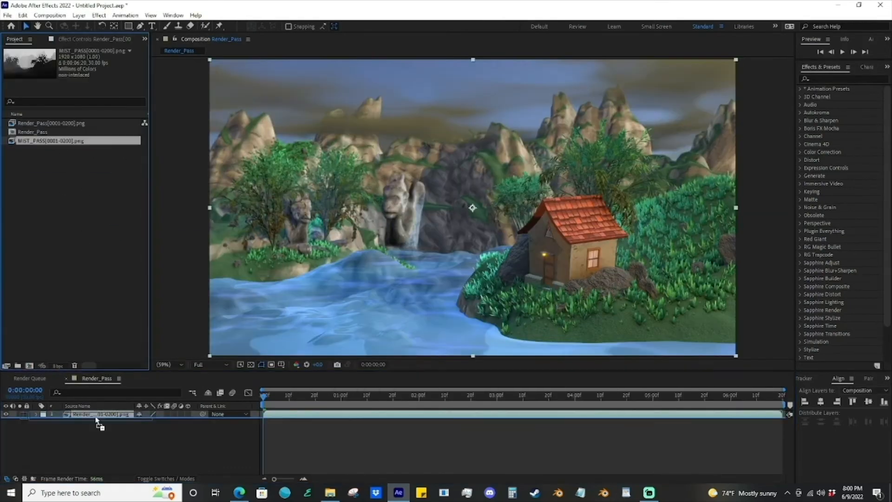
drag(50, 141, 309, 409)
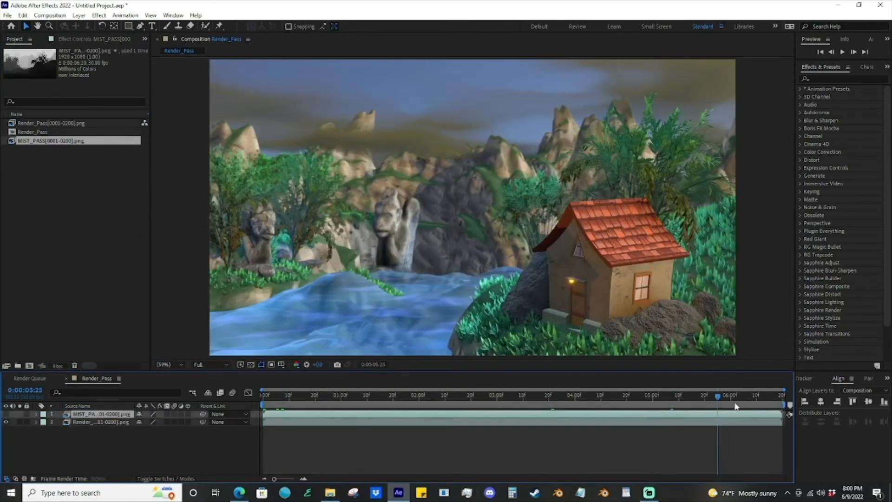
right_click(472, 191)
mouse_move(505, 307)
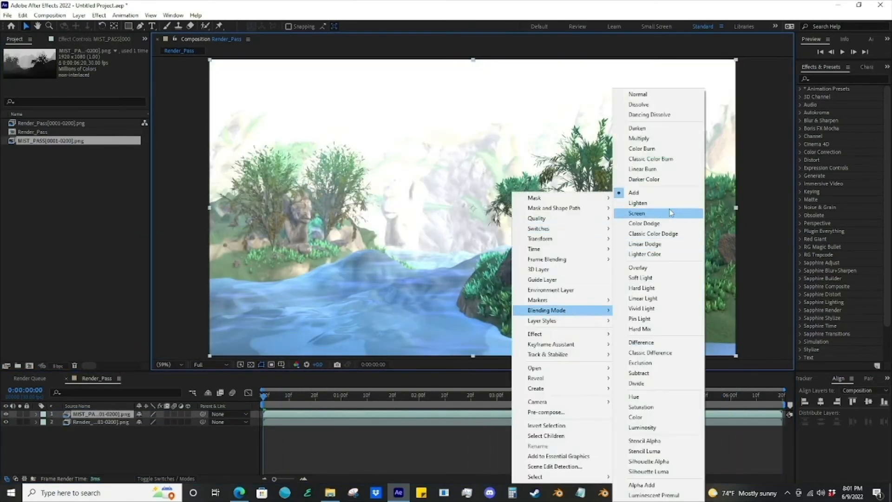
click(596, 213)
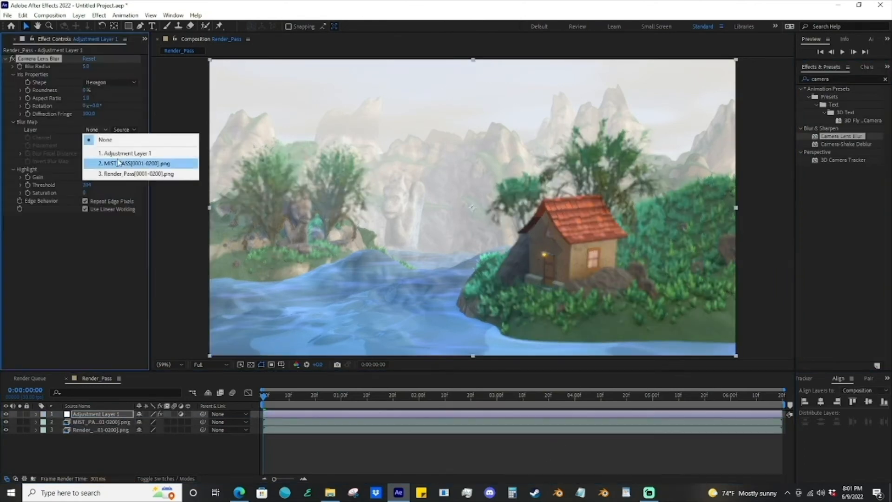
Try the MIST_PASS layer as the adjustment layer's Camera Lens Blur map with a Blur Radius of 20
click(117, 161)
click(88, 66)
text(20)
key(Return)
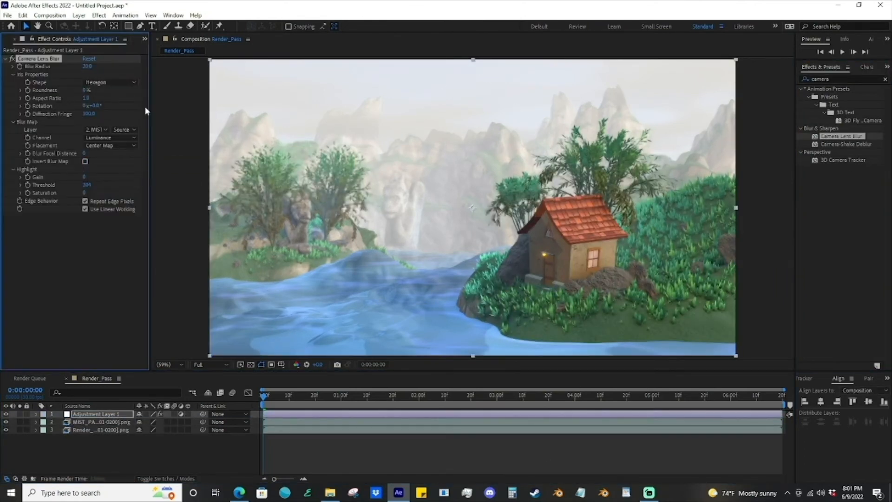
click(94, 422)
click(95, 414)
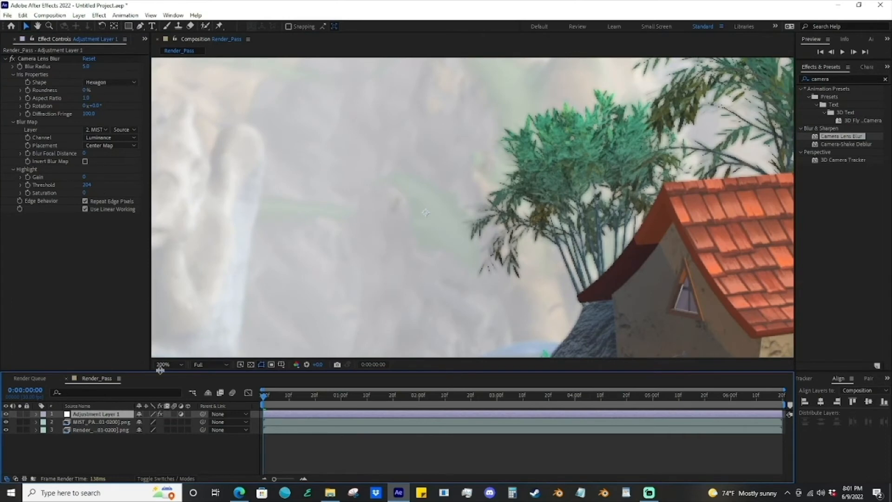
click(164, 364)
click(187, 208)
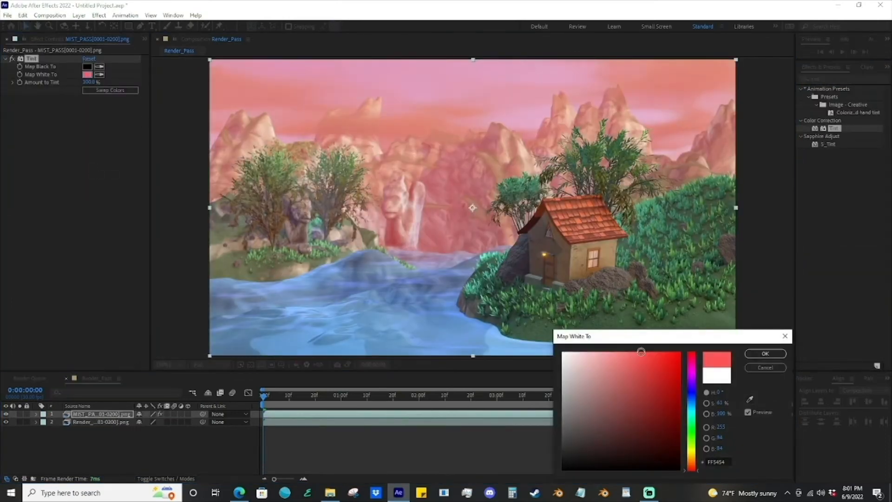
Set the MIST_PASS tint's white mapping to light cyan, and pre-compose both layers with all attributes moved into the new composition
click(691, 411)
key(Return)
key(ctrl+shift+c)
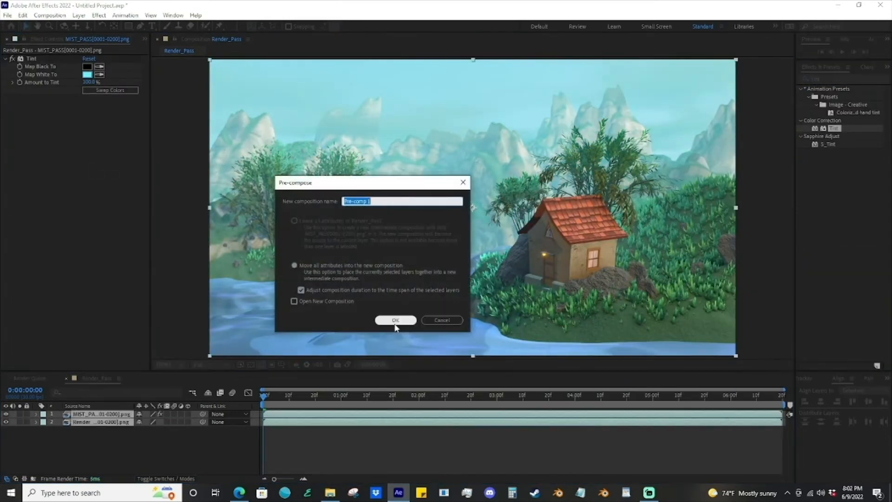
click(394, 317)
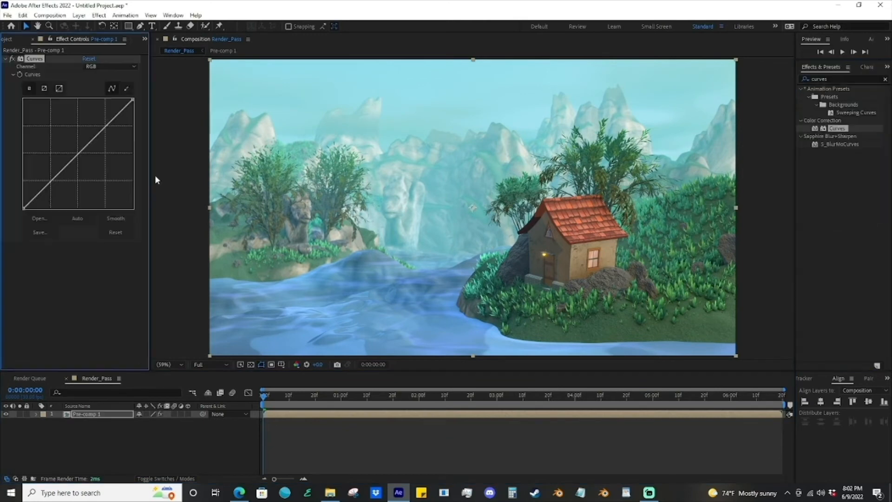
Shape the Curves effect on the pre-comp into a gentle S-curve, adjusting the individual colour channels for more contrast
drag(51, 181, 51, 190)
drag(105, 126, 105, 118)
drag(51, 192, 49, 191)
drag(106, 128, 107, 131)
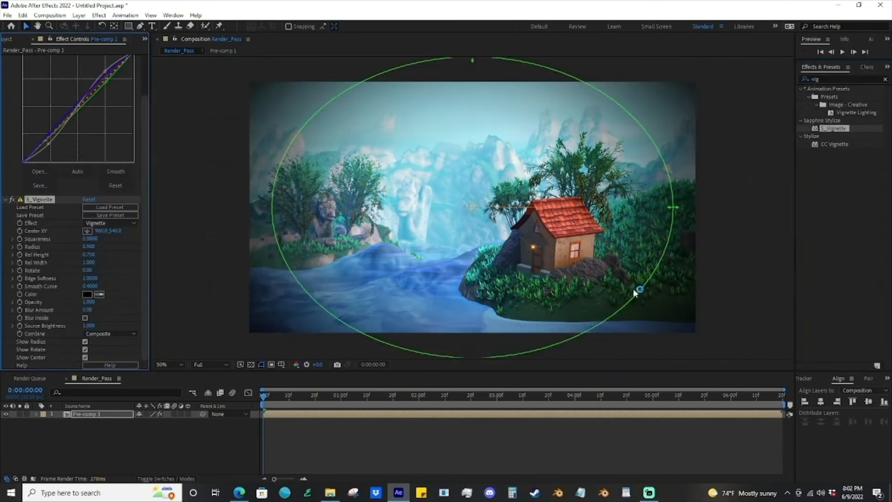
Widen and flatten the S_Vignette on the pre-comp to a Radius of 1.449 and a Rel Height of 0.442
drag(637, 293, 656, 303)
scroll(657, 303, down, 3)
drag(476, 137, 476, 117)
drag(473, 118, 475, 154)
scroll(475, 154, up, 2)
drag(609, 297, 718, 345)
click(399, 447)
click(688, 260)
drag(625, 241, 625, 253)
Go to 0:00:01:15 in the composition and save the project as 13 COMPING
click(380, 395)
key(ctrl+s)
text(13 COMPING)
key(Return)
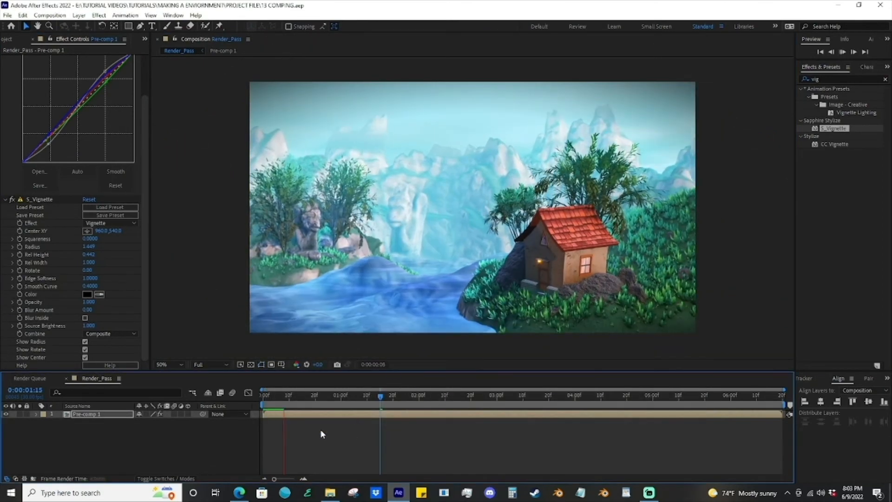
Preview the composition at quarter resolution, and enlarge the viewer for a full-resolution look at 0:00:05:15
click(356, 447)
key(ctrl+shift+alt+j)
key(space)
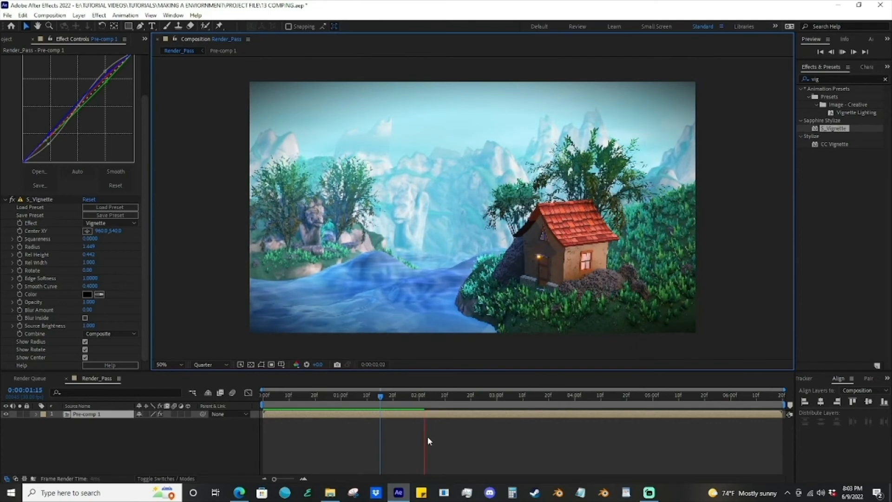
click(693, 396)
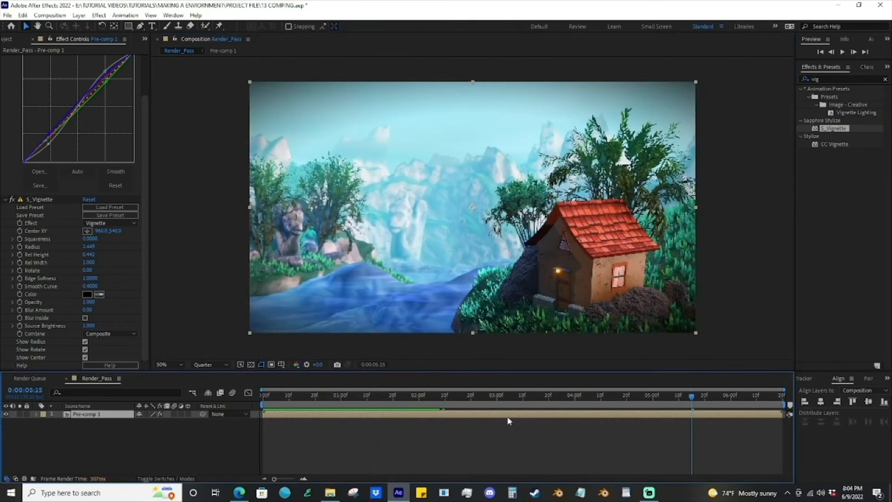
click(205, 386)
drag(551, 372, 551, 411)
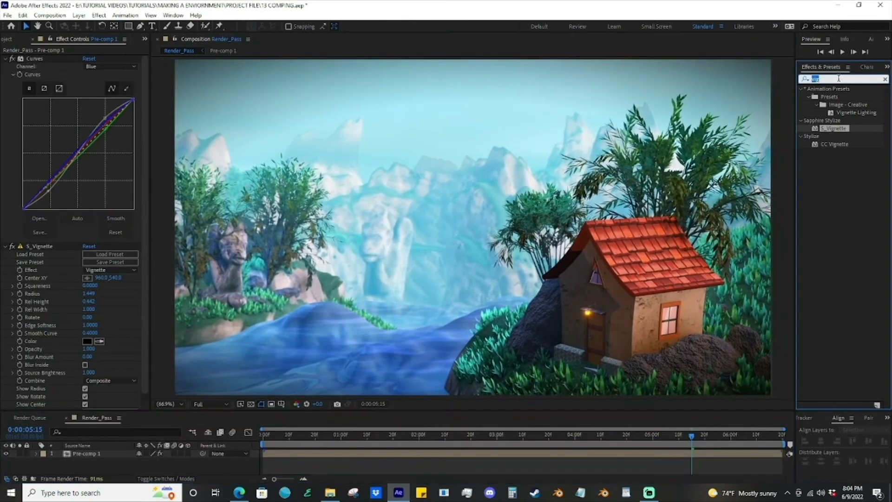
Try a Motion Tile effect on the pre-comp with one of its values set to 80
double_click(847, 176)
click(91, 363)
text(80)
key(Return)
key(ctrl+z)
key(ctrl+z)
Add reversed Optics Compensation and a Magic Bullet Looks Haze/Flare with Softness 100%, Matte Box Size 0% and Matte Box Shade 98.2% to the pre-comp
click(821, 79)
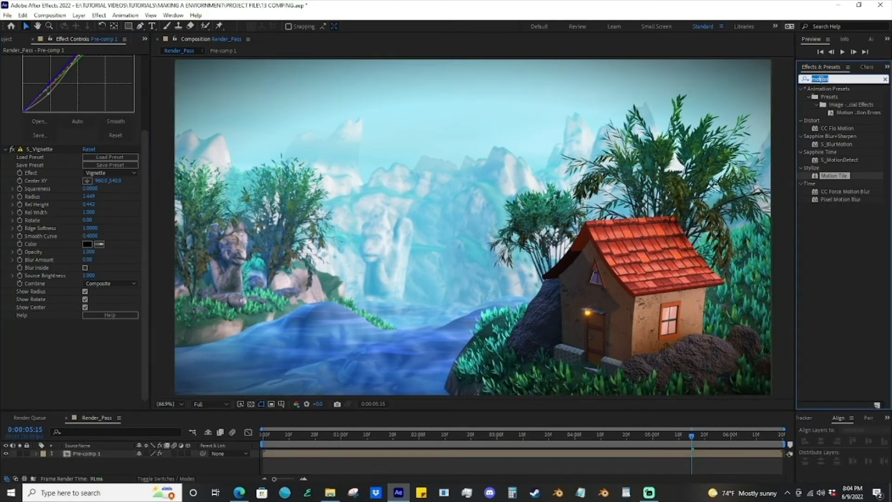
double_click(836, 103)
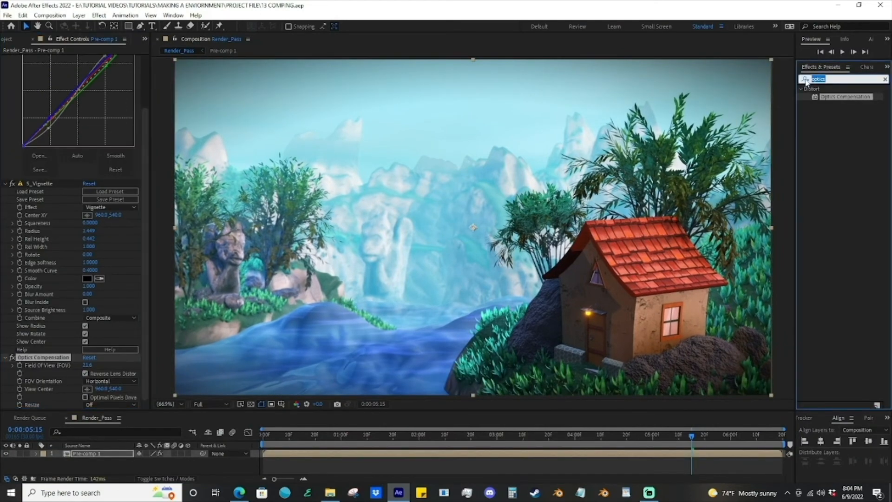
click(33, 387)
mouse_move(879, 435)
drag(754, 277, 440, 425)
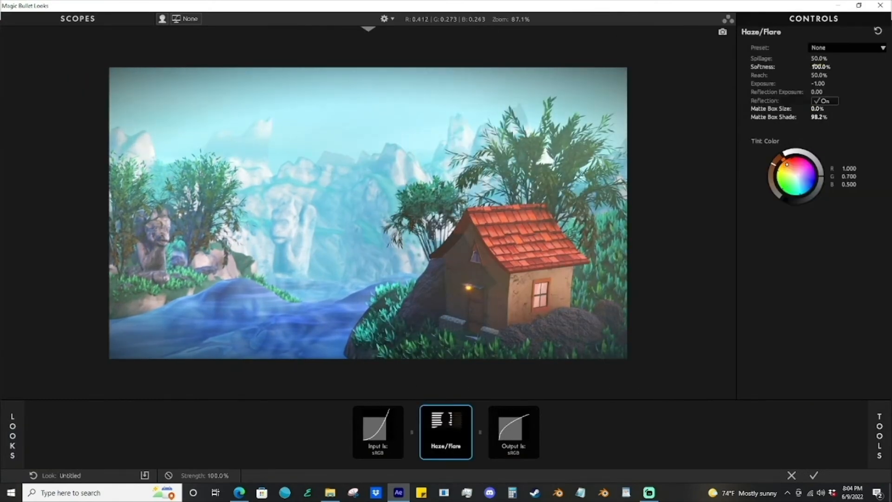
click(814, 475)
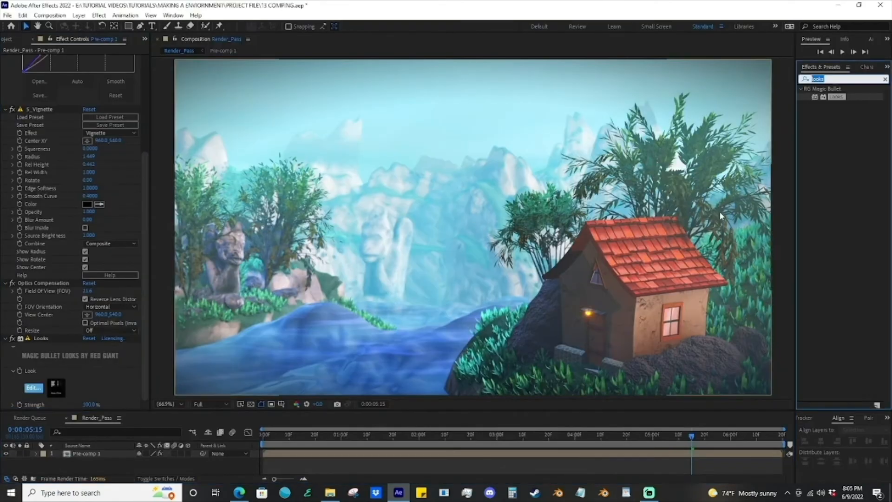
Try the S_LensFlareAutoTrack effect on the pre-comp, testing its hotspot and colour settings
text(lens)
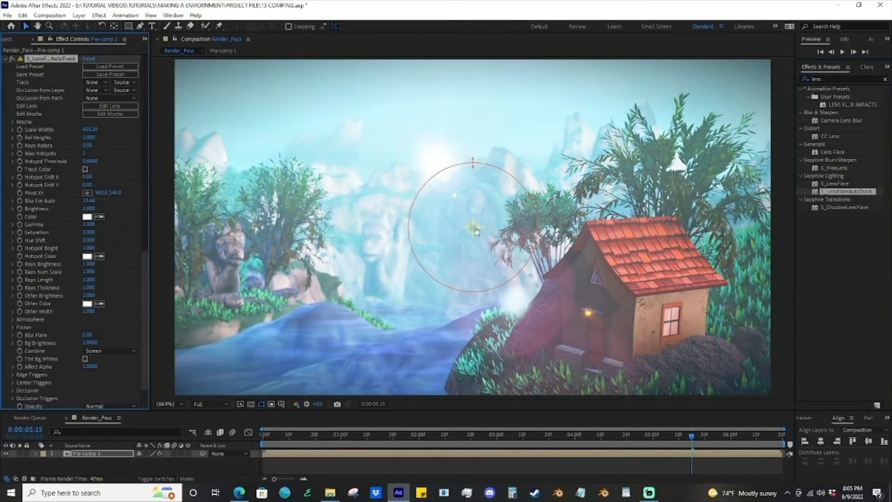
click(474, 228)
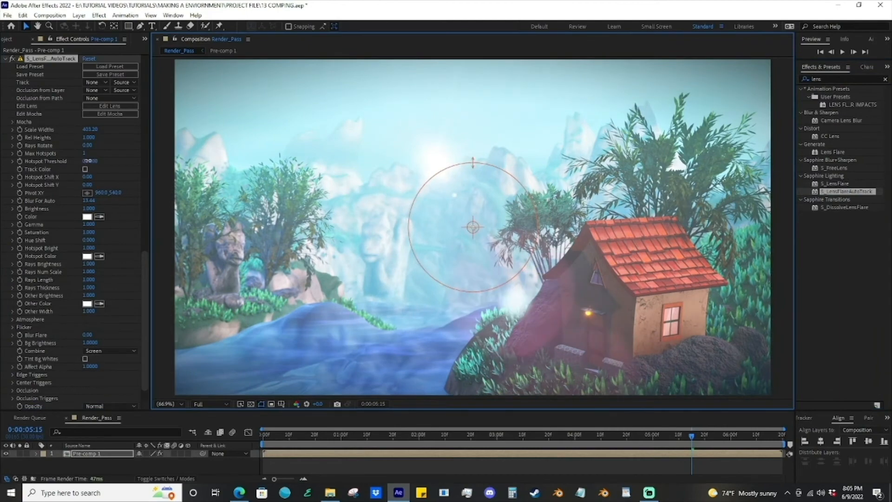
click(85, 169)
click(87, 217)
Inside the pre-comp, set the Render_Pass layer's S_LensFlareAutoTrack Brightness to 1.7, raise its Hotspot Threshold, and use quarter preview resolution
click(692, 460)
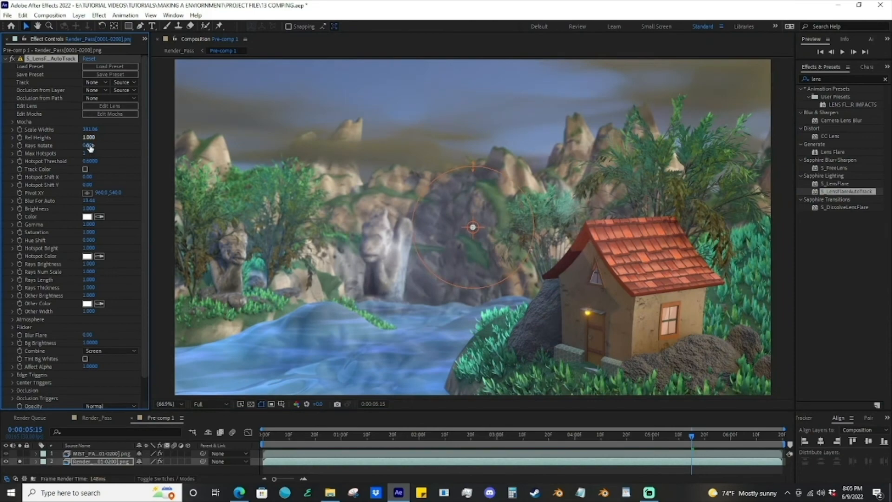
drag(88, 208, 126, 210)
drag(100, 159, 110, 161)
click(210, 404)
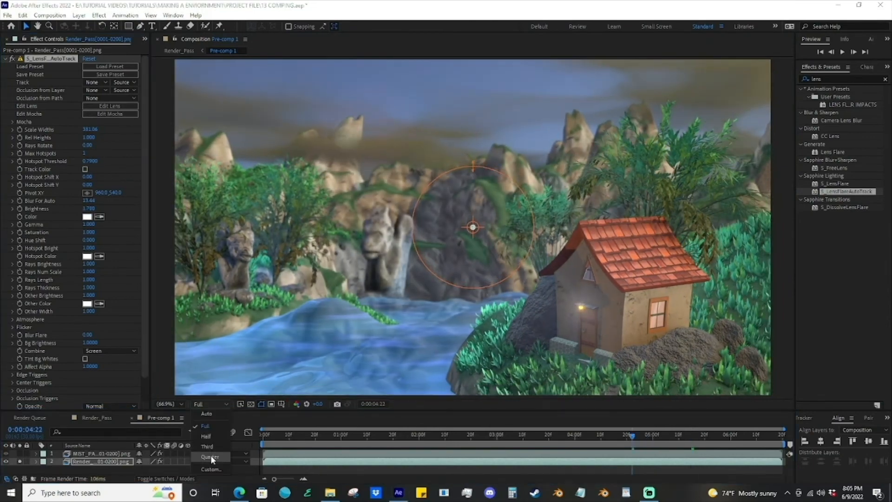
Open the lens flare in Sapphire Flare Designer and browse all flare presets for one that suits the house lamp
click(110, 106)
click(144, 86)
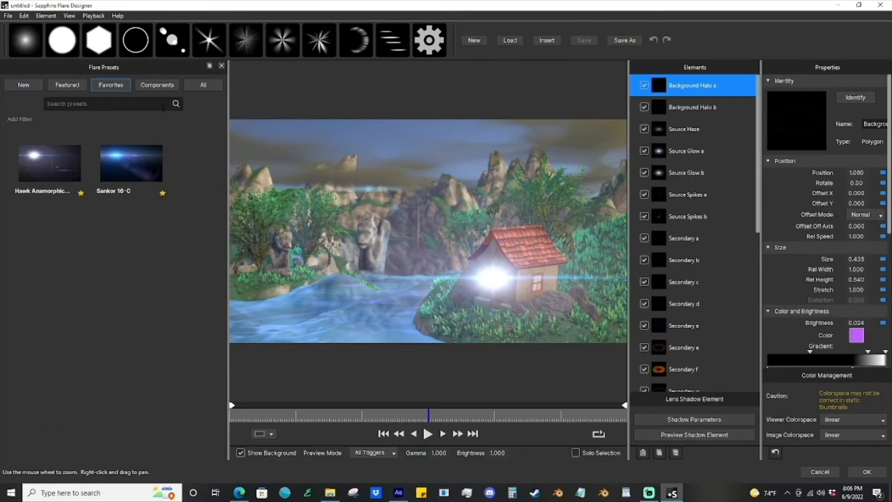
click(203, 85)
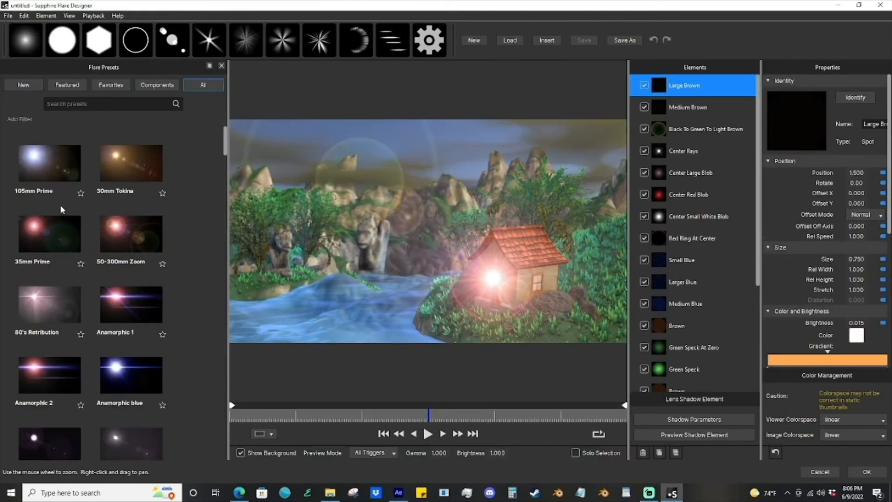
scroll(186, 316, down, 15)
scroll(185, 317, down, 15)
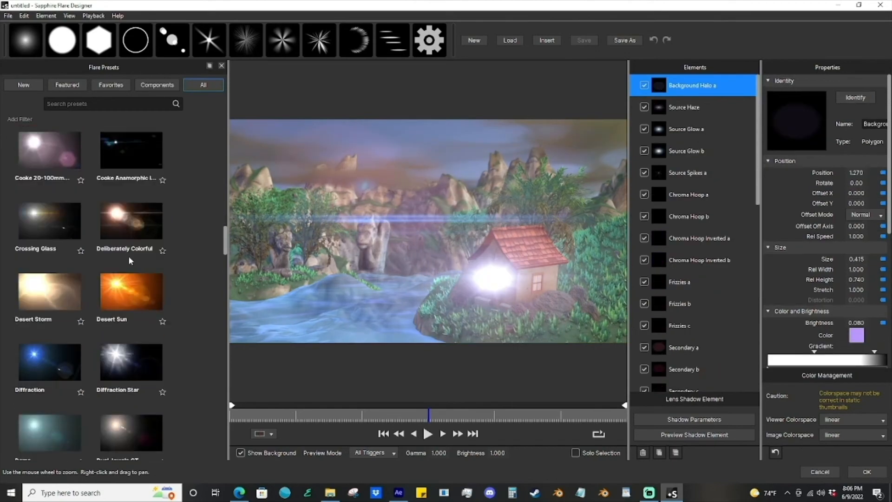
scroll(201, 361, down, 3)
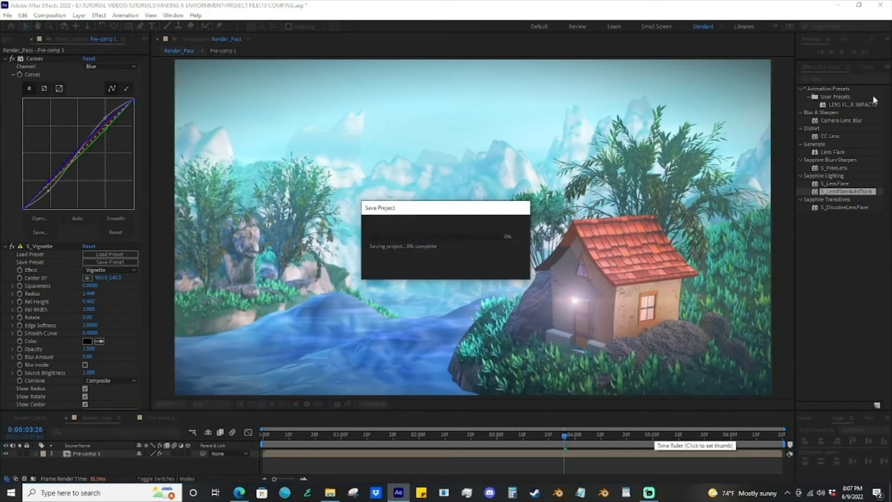
Collapse the pre-comp's four effects and look through the installed effect categories
scroll(107, 123, up, 3)
click(4, 59)
click(5, 66)
click(5, 75)
click(5, 82)
click(801, 318)
scroll(849, 311, down, 12)
scroll(855, 344, up, 10)
click(800, 249)
click(7, 14)
key(Escape)
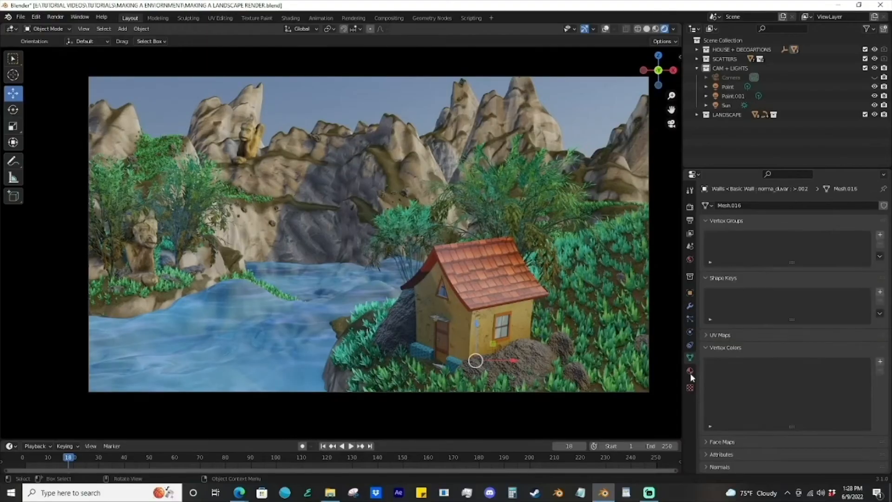
In Blender, set the roof material cati's Specular to 0.309 and drive its Roughness with an inverted, white-to-black ColorRamp
click(690, 371)
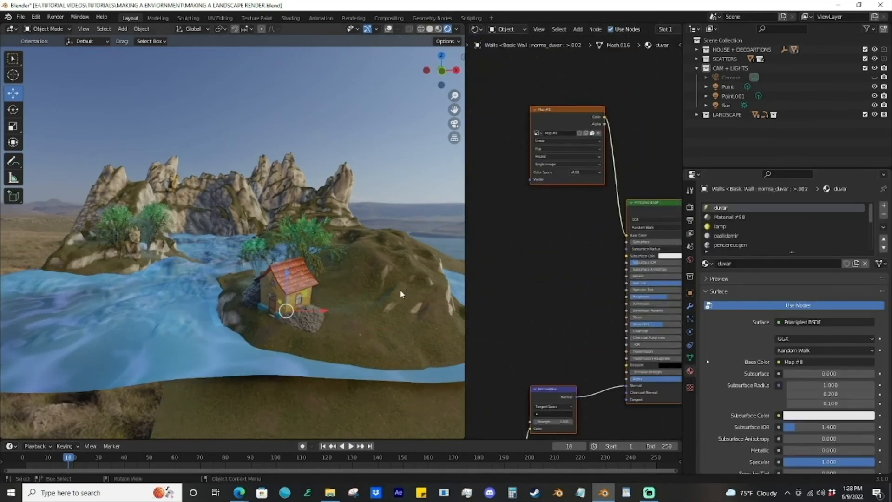
key(KP_Decimal)
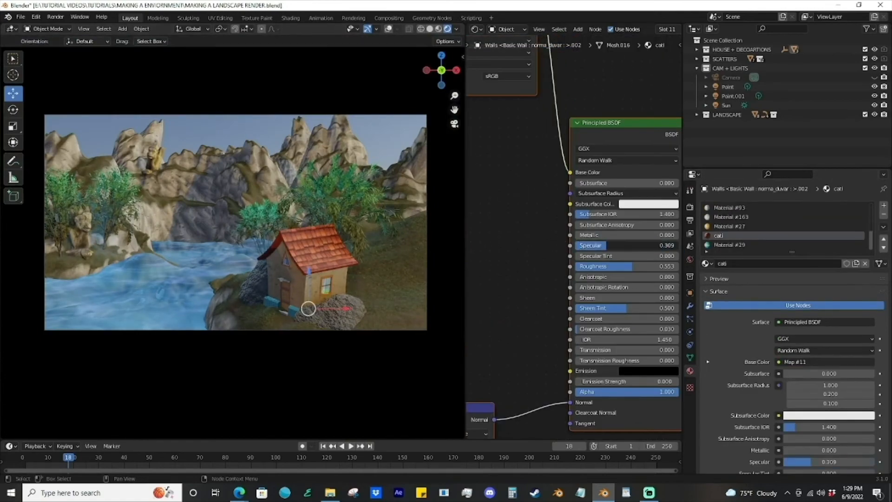
scroll(534, 223, down, 3)
key(shift+d)
click(469, 253)
key(shift+a)
text(co)
key(Return)
drag(592, 229, 612, 269)
drag(508, 216, 515, 280)
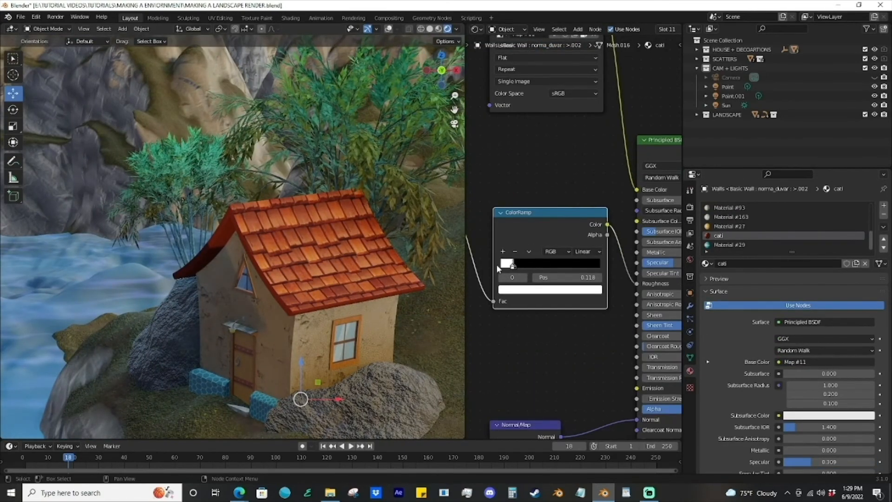
click(540, 265)
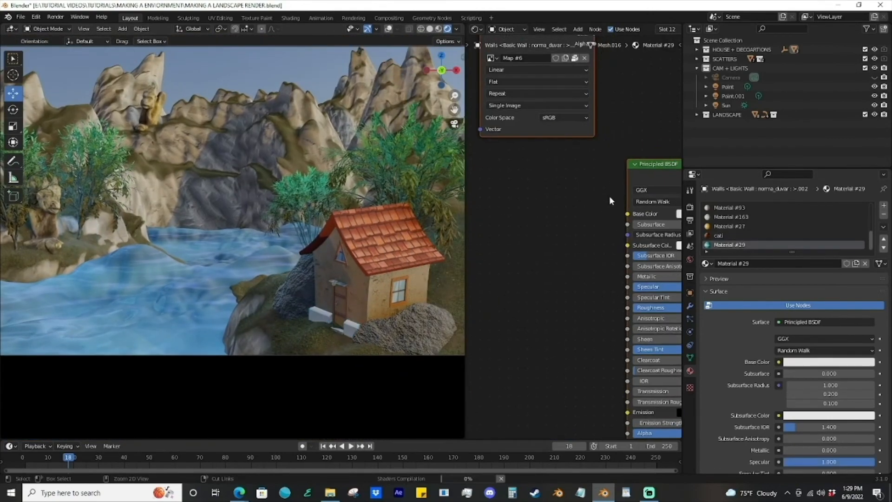
Insert Hue Saturation Value nodes into Material #29 with Hue 0.2 and Saturation 0.4, and into pencereucgen with Hue 0.9 and Saturation 0.5
key(shift+a)
click(571, 177)
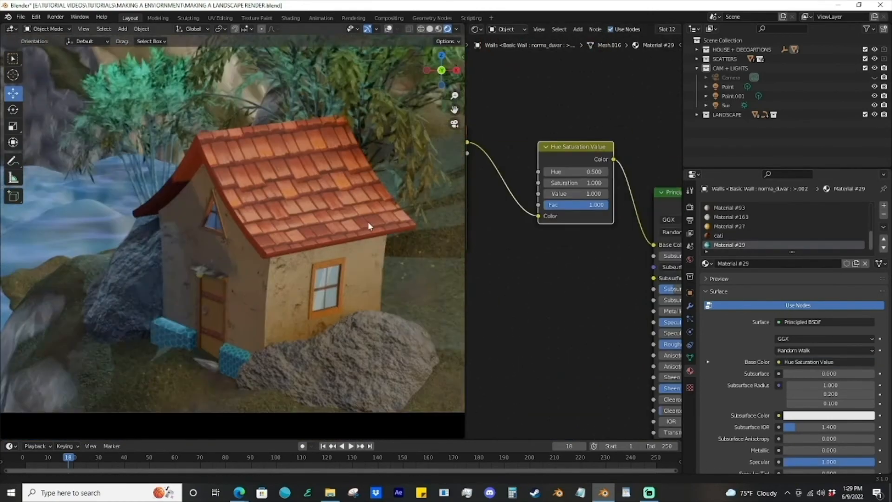
scroll(576, 148, up, 4)
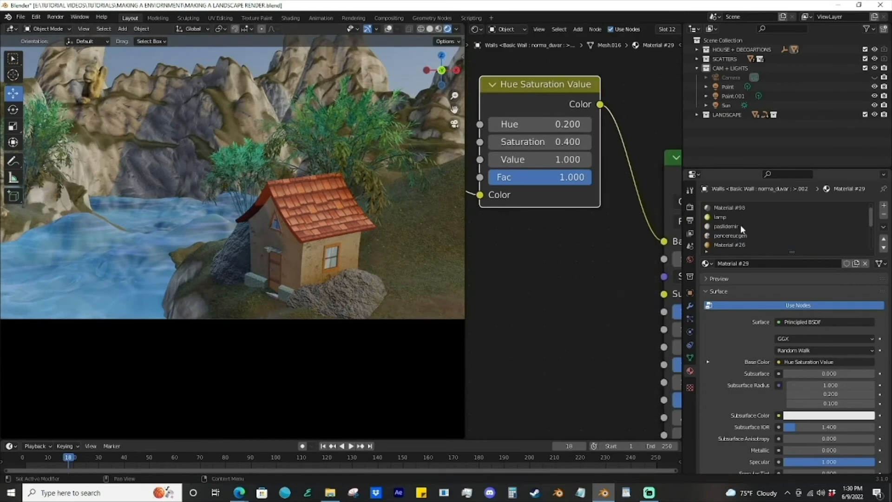
click(744, 225)
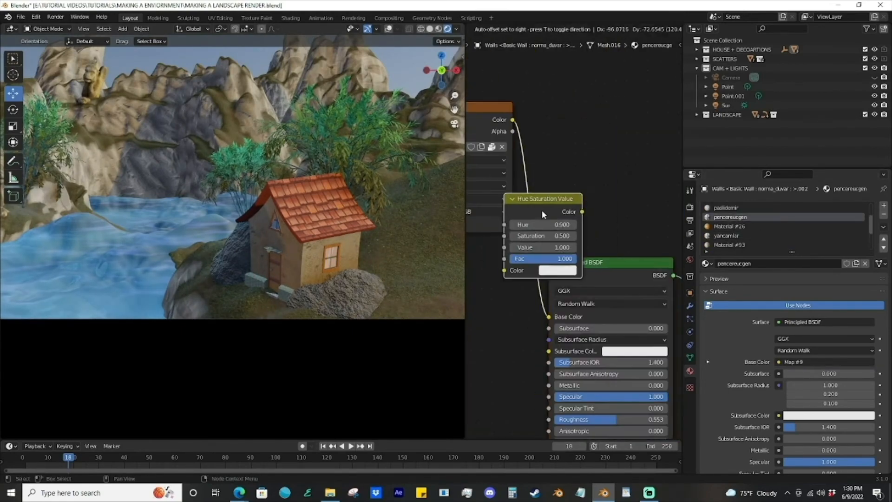
key(KP_0)
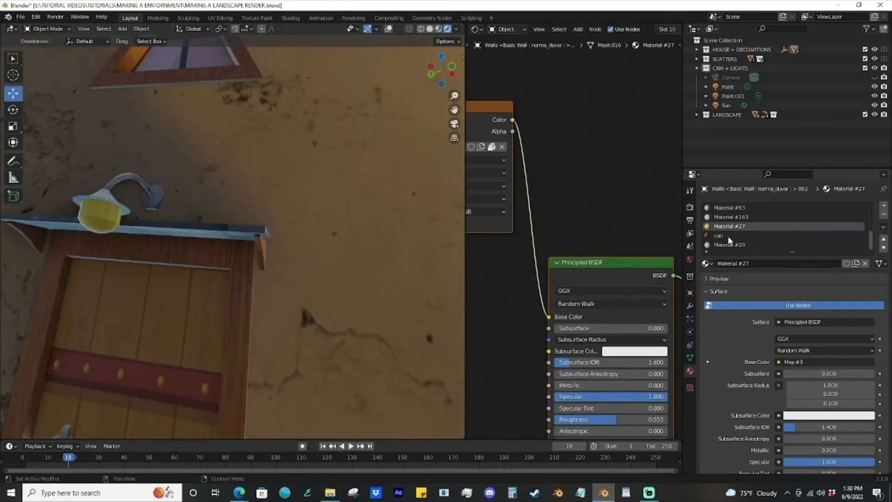
Give the lamp material a bright orange Emission, and add a Hue Saturation Value node with Saturation 0.5 to the yancamlar material
click(720, 217)
click(664, 274)
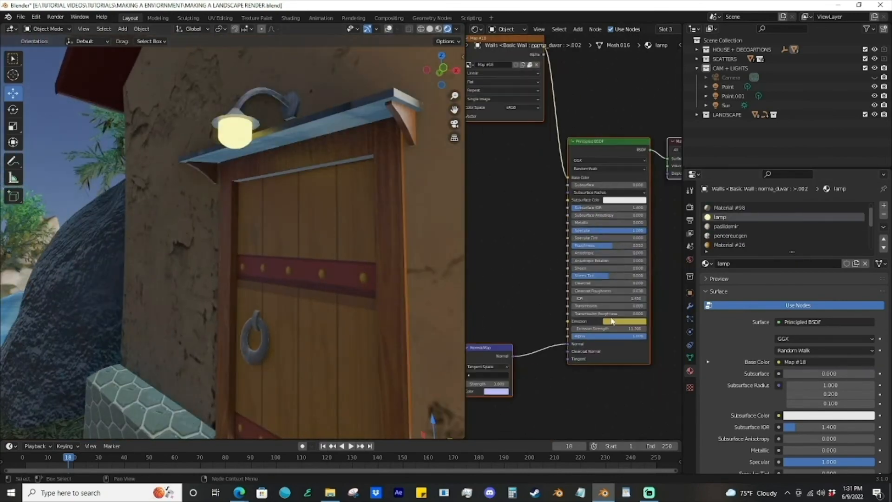
click(625, 322)
click(690, 207)
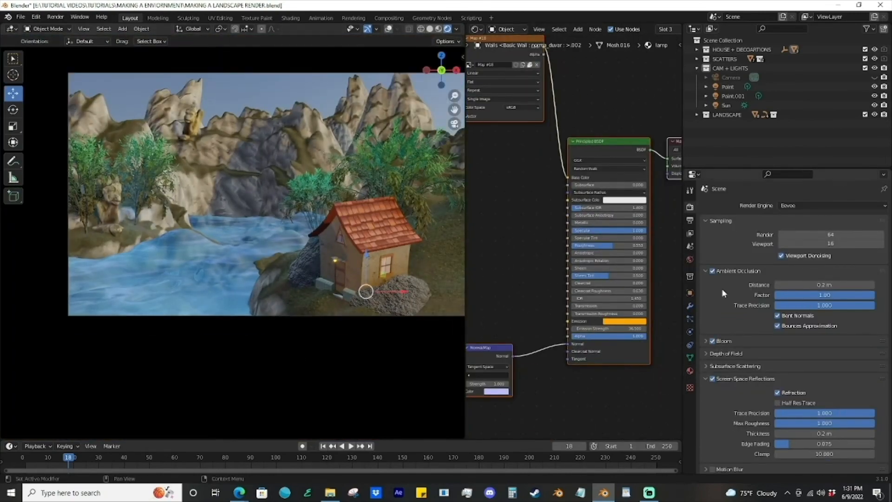
click(690, 371)
click(730, 217)
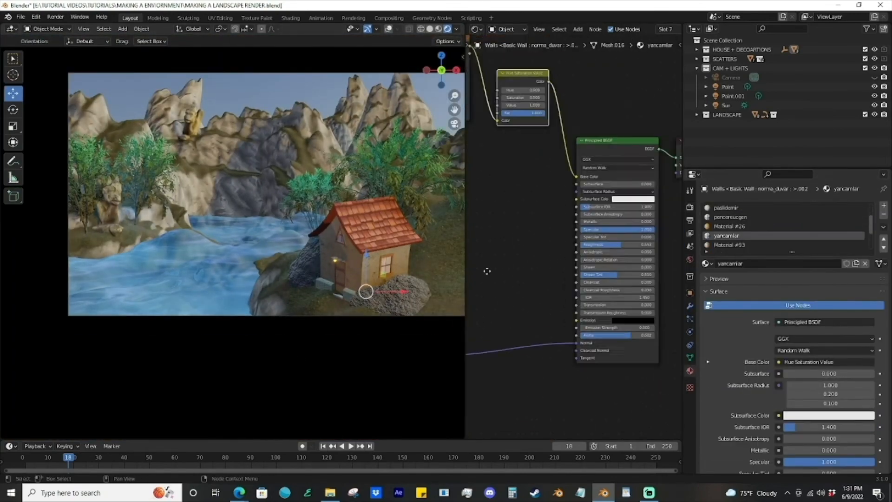
Desaturate the clifftop statue's material with a Hue Saturation Value node at Saturation 0.4, and move the statue down to the water's edge
click(190, 153)
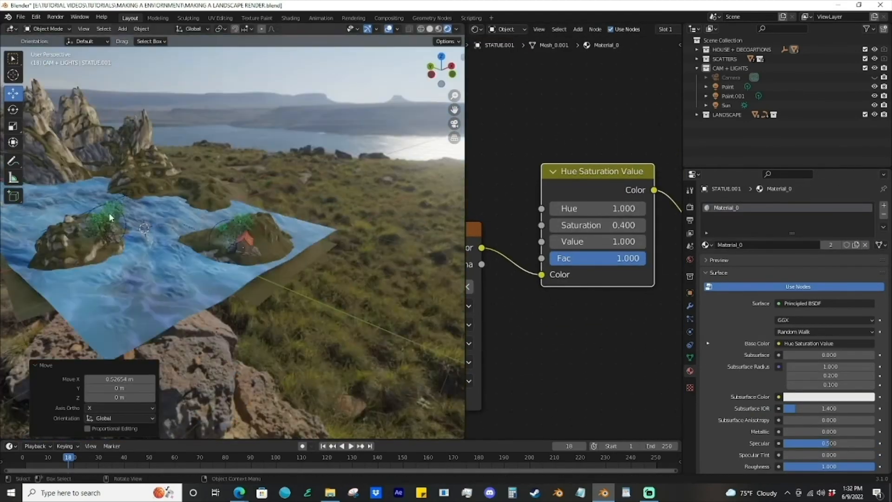
key(KP_0)
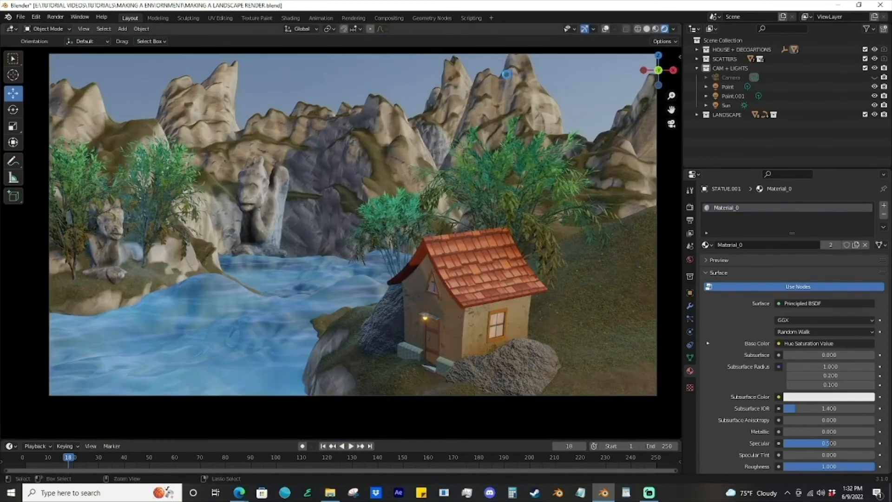
Turn on the SCATTERS modifier of MAIN LANDSCAPE so grass and rocks cover the terrain
click(688, 306)
scroll(263, 268, up, 5)
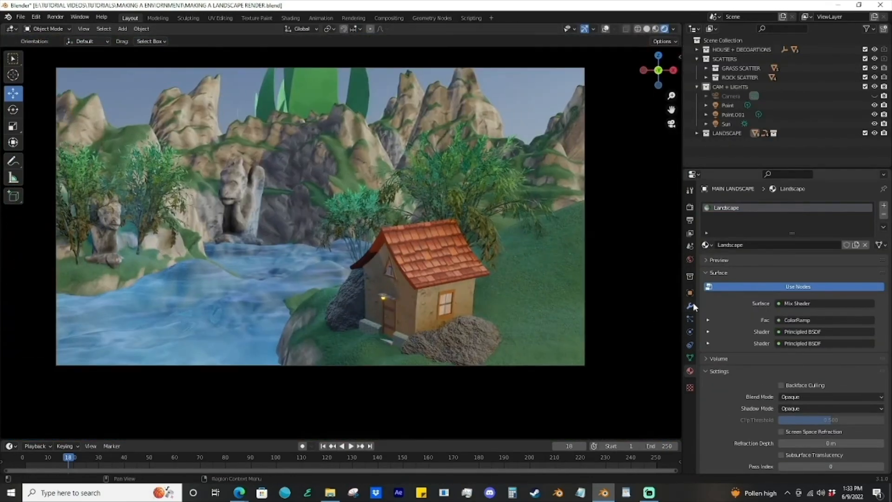
click(691, 306)
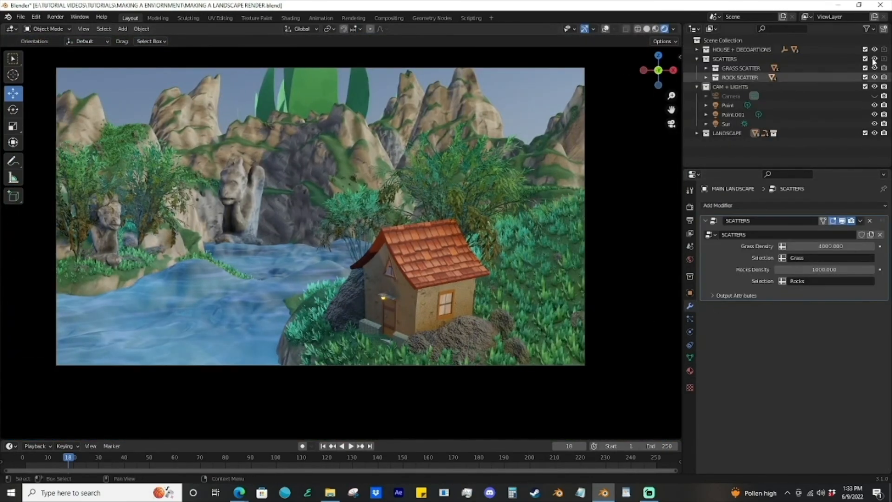